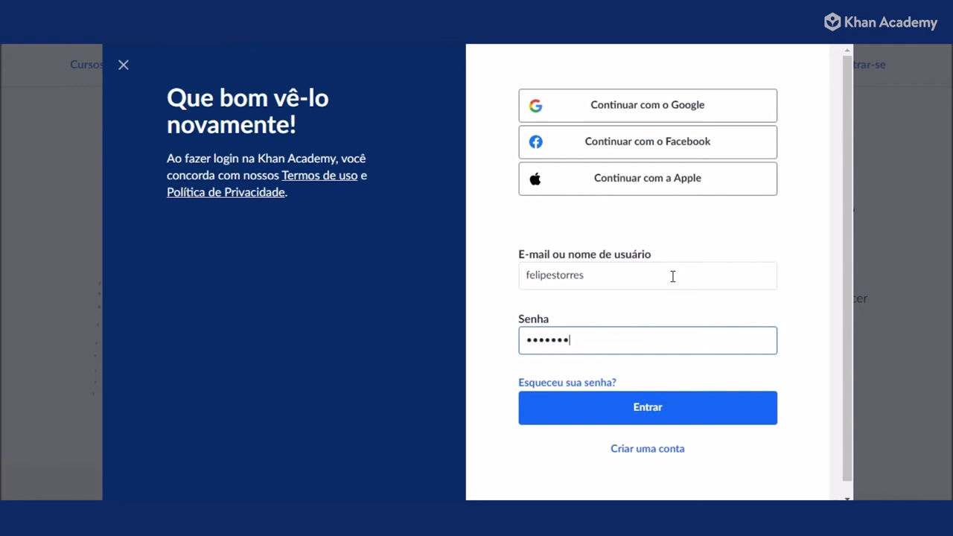
Step: Log in to Khan Academy with the username and password already filled in
{"action": "left_click", "coordinate": [675, 409]}
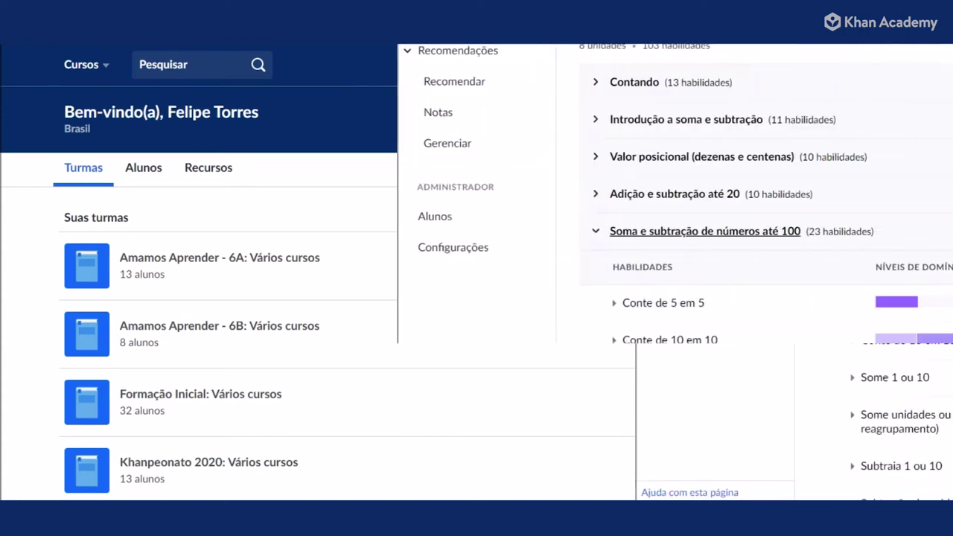
Step: Expand the skill Conte de 10 em 10 and review student mastery levels across the unit Soma e subtração de números até 100
{"action": "scroll", "coordinate": [800, 285], "scroll_direction": "down", "scroll_amount": 1}
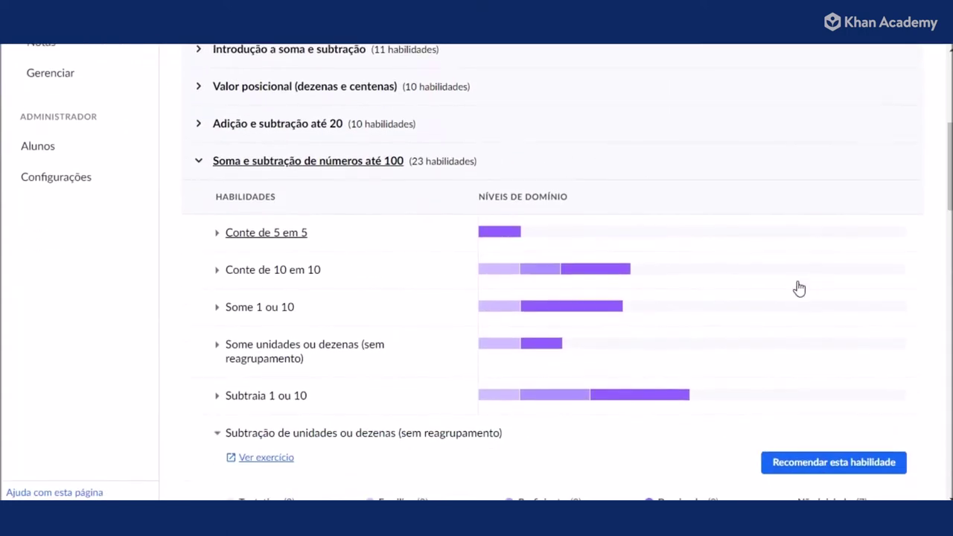
{"action": "left_click", "coordinate": [675, 278]}
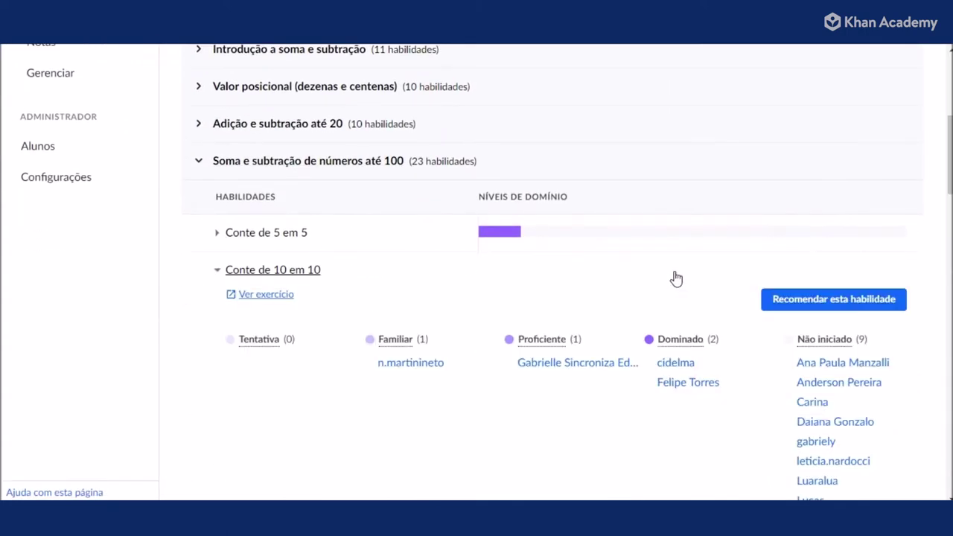
{"action": "scroll", "coordinate": [608, 287], "scroll_direction": "down", "scroll_amount": 2}
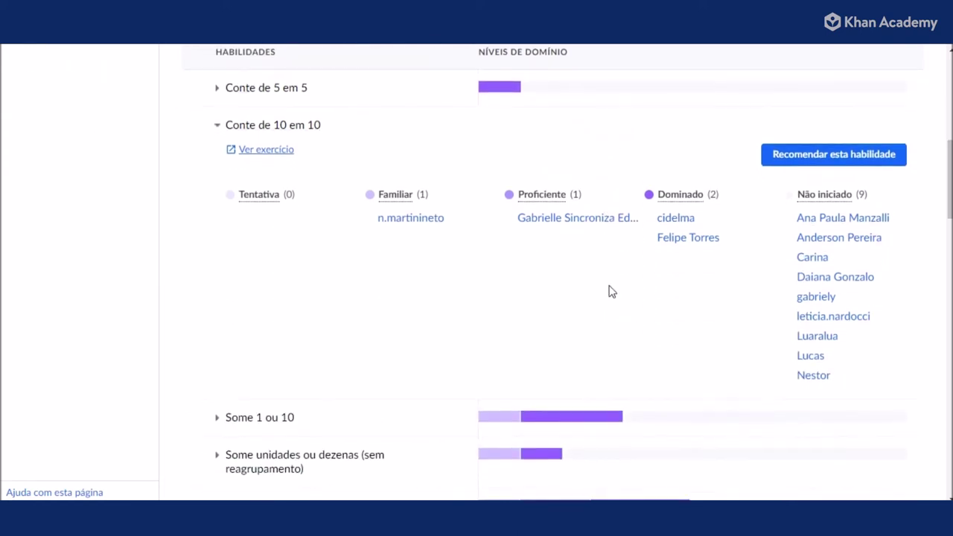
{"action": "scroll", "coordinate": [608, 290], "scroll_direction": "down", "scroll_amount": 2}
{"action": "scroll", "coordinate": [608, 292], "scroll_direction": "down", "scroll_amount": 3}
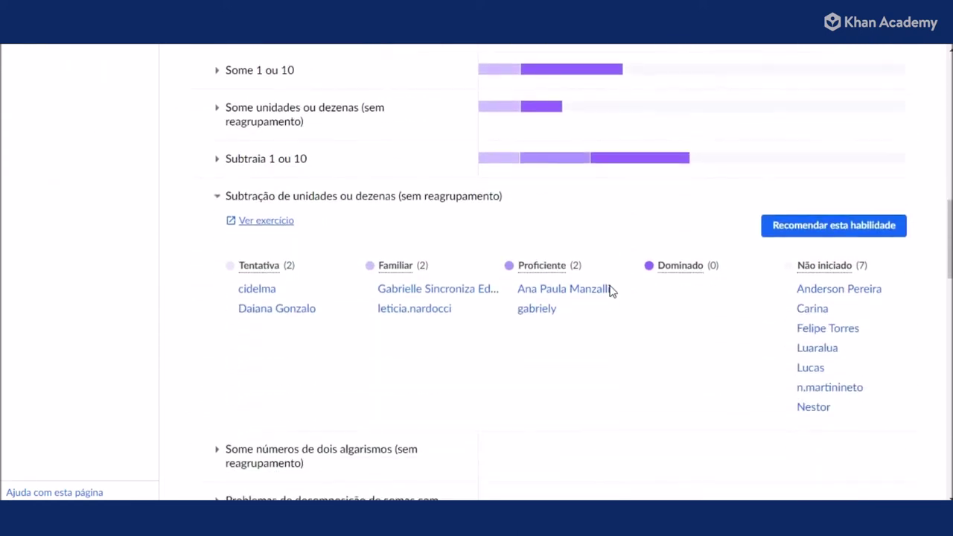
{"action": "scroll", "coordinate": [610, 290], "scroll_direction": "down", "scroll_amount": 1}
{"action": "scroll", "coordinate": [609, 291], "scroll_direction": "down", "scroll_amount": 3}
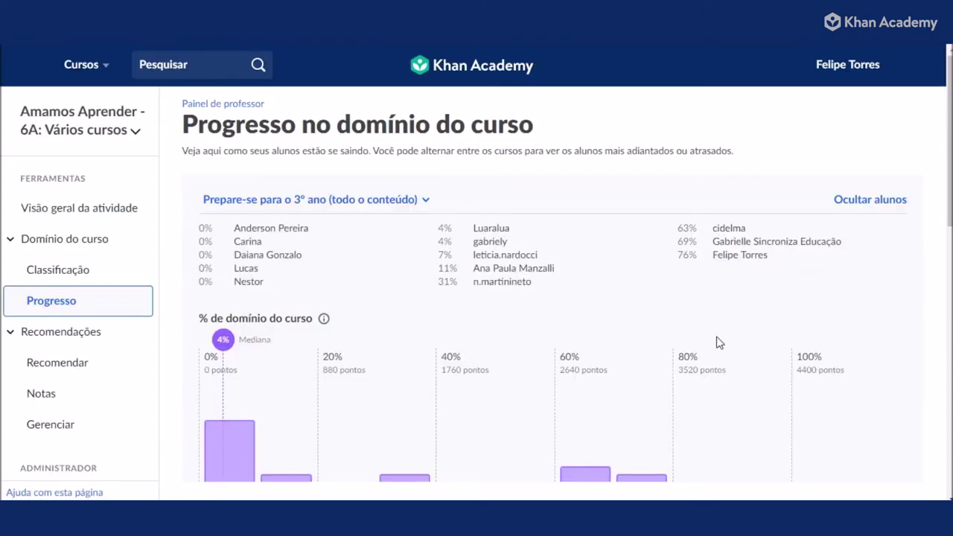
Step: Review the class's mastery chart and unit charts for Prepare-se para o 3º ano (todo o conteúdo)
{"action": "scroll", "coordinate": [717, 341], "scroll_direction": "down", "scroll_amount": 2}
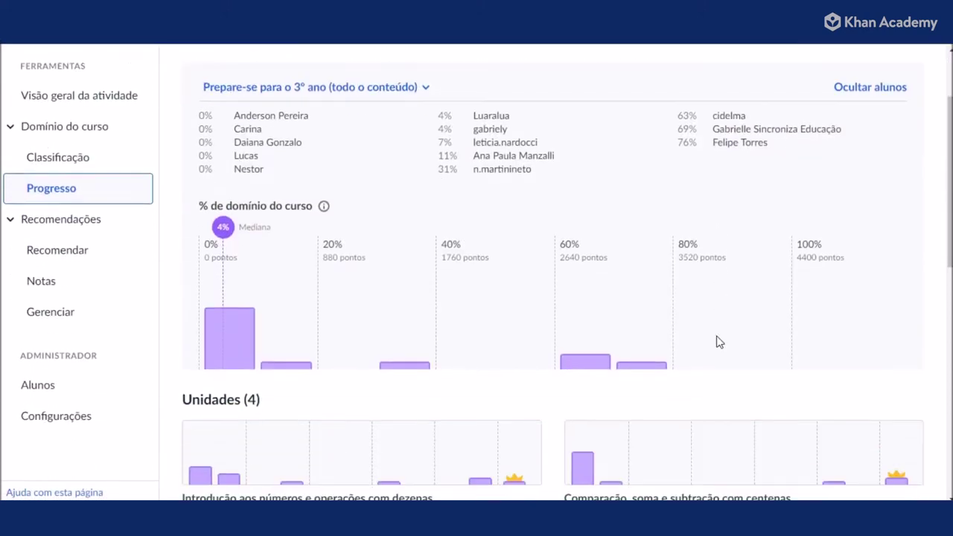
{"action": "scroll", "coordinate": [718, 340], "scroll_direction": "down", "scroll_amount": 2}
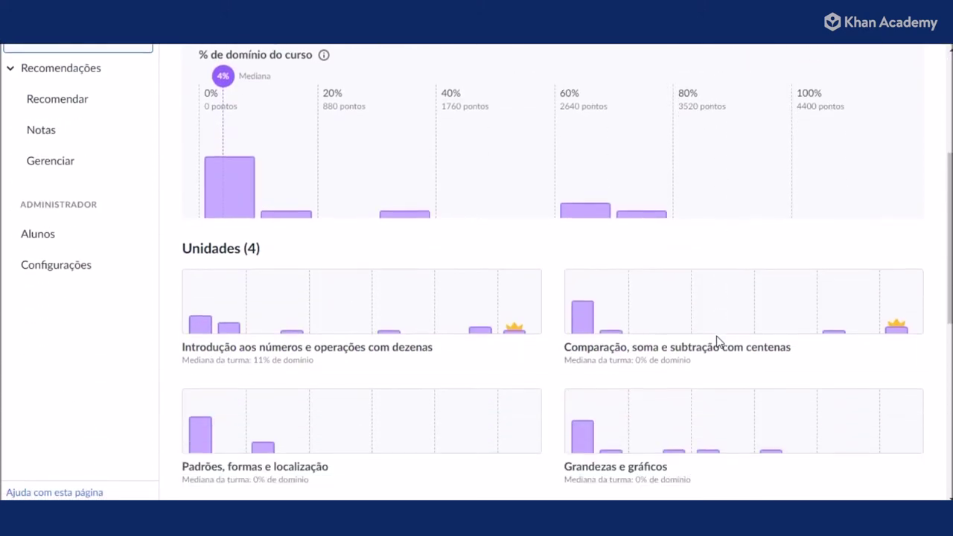
{"action": "scroll", "coordinate": [717, 341], "scroll_direction": "down", "scroll_amount": 2}
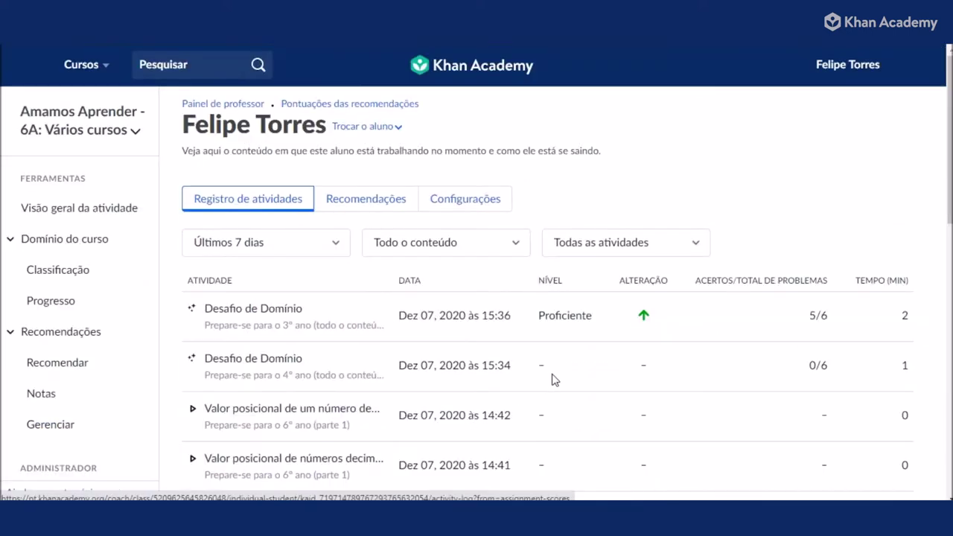
Step: Filter the student's activity log to Últimos 30 dias
{"action": "scroll", "coordinate": [553, 379], "scroll_direction": "down", "scroll_amount": 1}
{"action": "scroll", "coordinate": [553, 380], "scroll_direction": "down", "scroll_amount": 3}
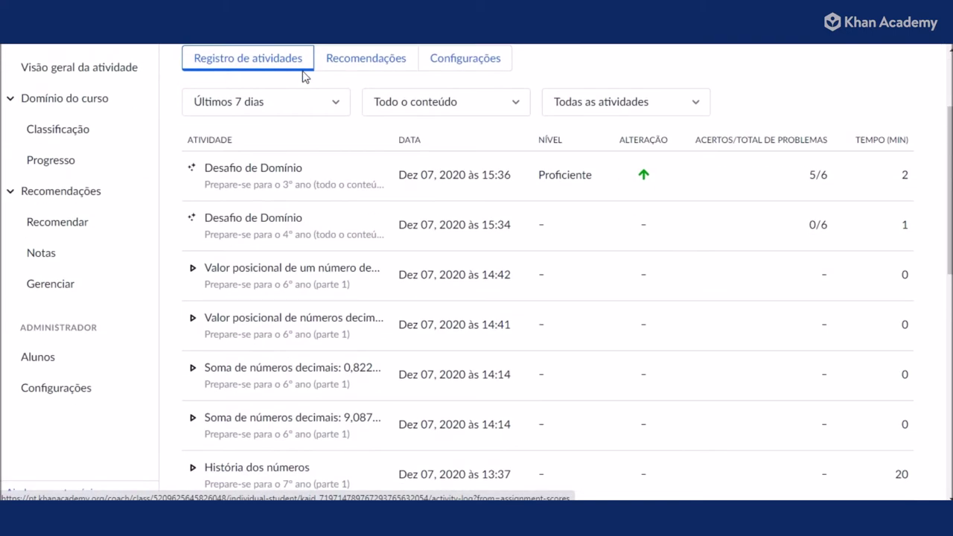
{"action": "left_click", "coordinate": [339, 97]}
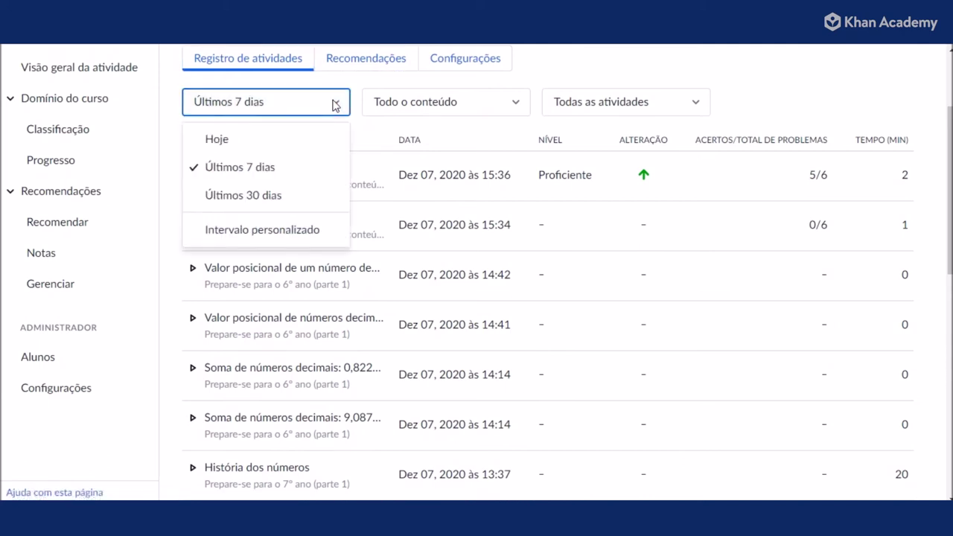
{"action": "left_click", "coordinate": [305, 203]}
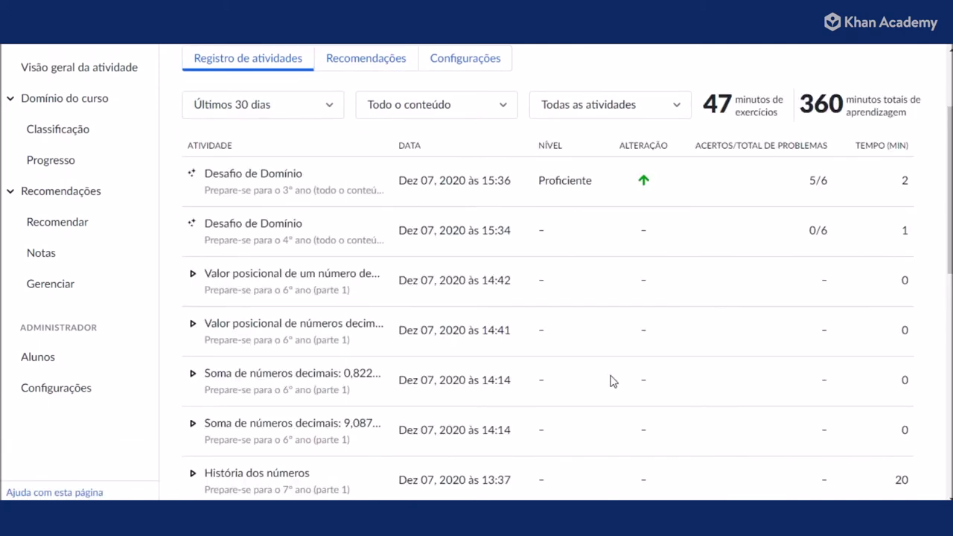
{"action": "scroll", "coordinate": [614, 348], "scroll_direction": "up", "scroll_amount": 2}
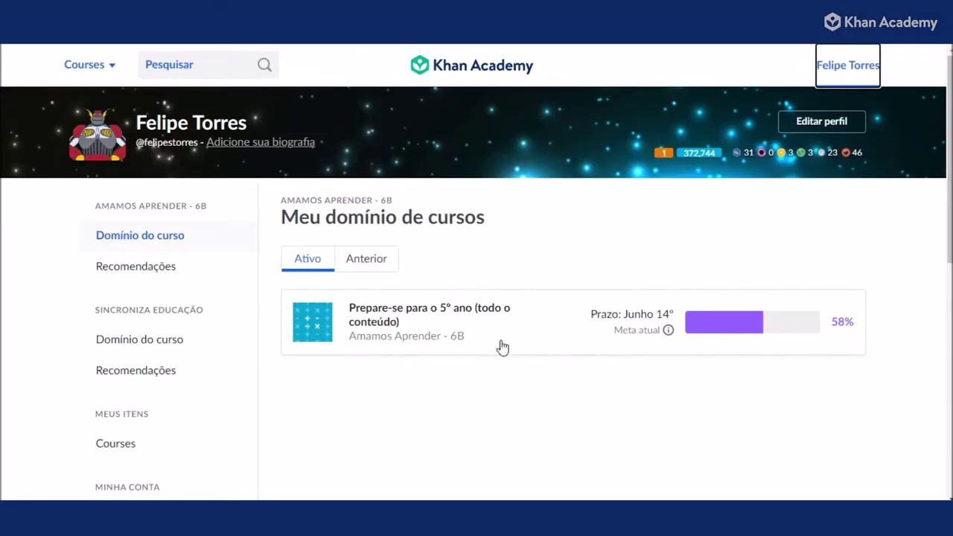
Step: Open the course Prepare-se para o 5º ano (todo o conteúdo) and start its Desafio do curso
{"action": "left_click", "coordinate": [445, 316]}
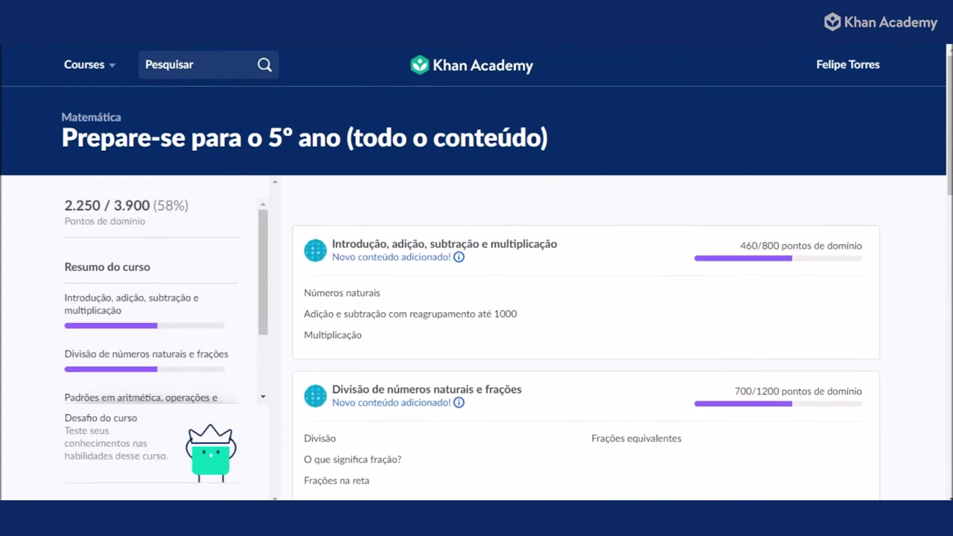
{"action": "left_click", "coordinate": [128, 450]}
{"action": "left_click", "coordinate": [424, 317]}
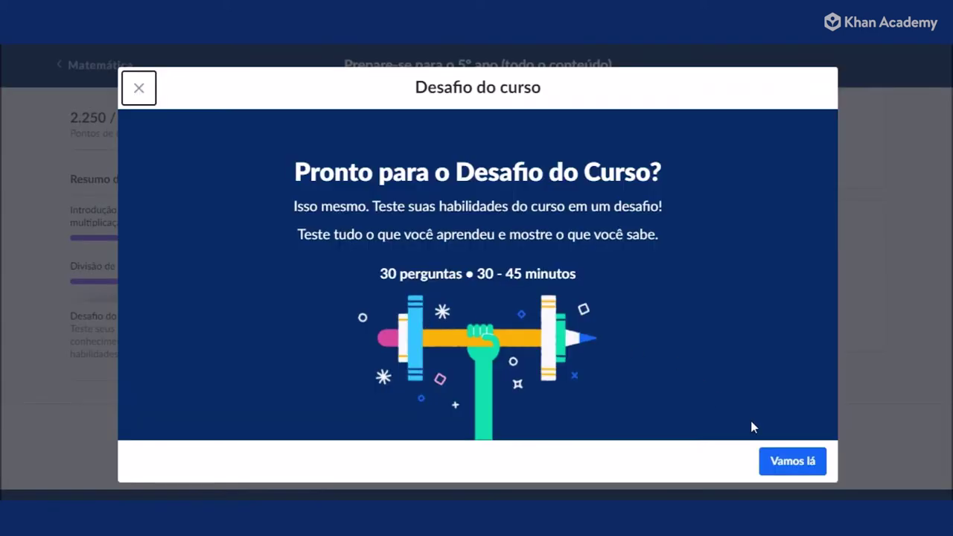
{"action": "left_click", "coordinate": [795, 468]}
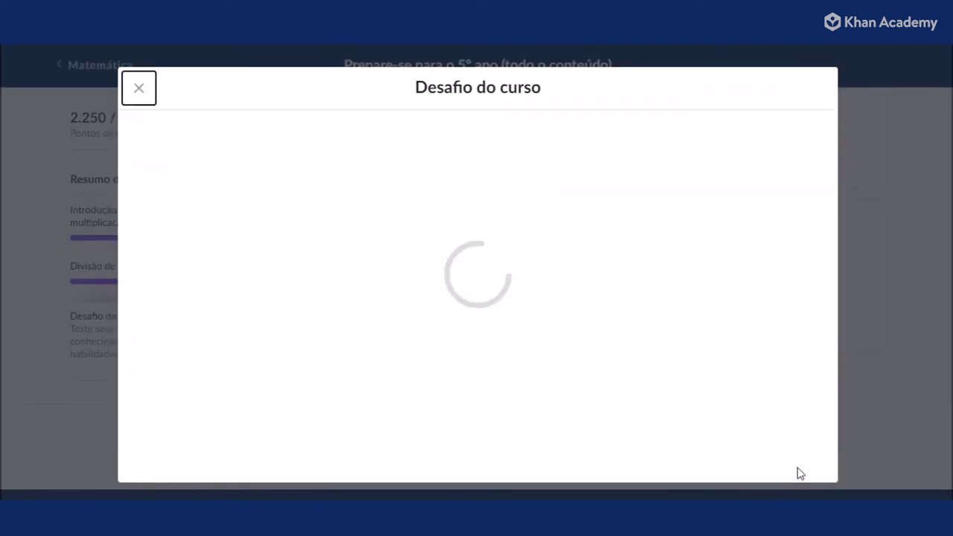
Step: Answer the missing-number equation with 379, check it and continue to the following problem
{"action": "left_click", "coordinate": [291, 160]}
{"action": "type", "text": "379"}
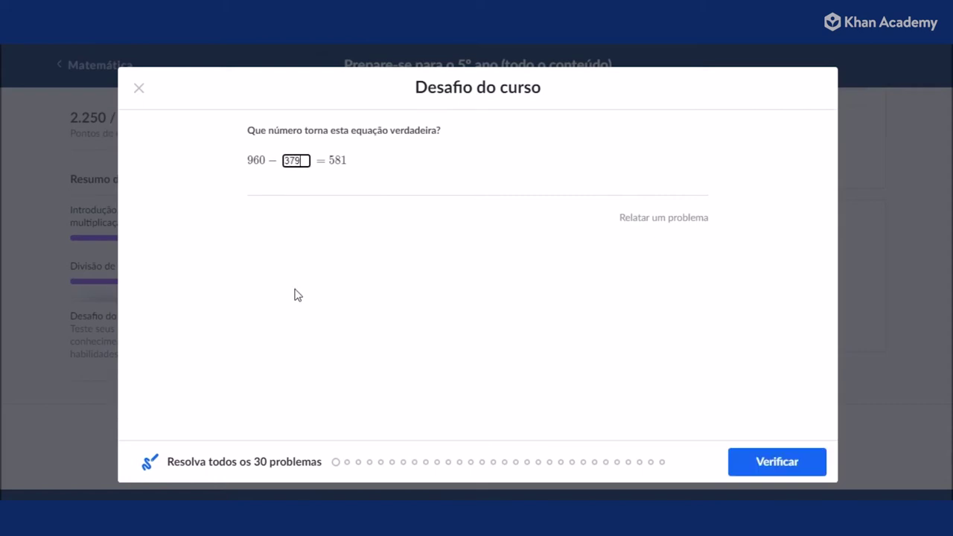
{"action": "left_click", "coordinate": [815, 470]}
{"action": "left_click", "coordinate": [814, 469]}
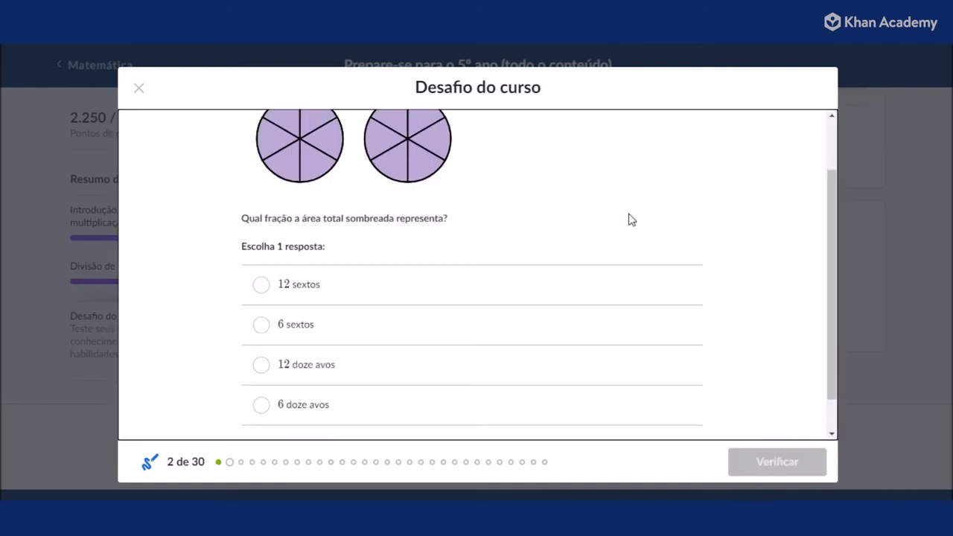
Step: Answer the shaded-circles fraction question with 6 sextos, then retry it with 12 sextos
{"action": "left_click", "coordinate": [261, 325]}
{"action": "left_click", "coordinate": [779, 467]}
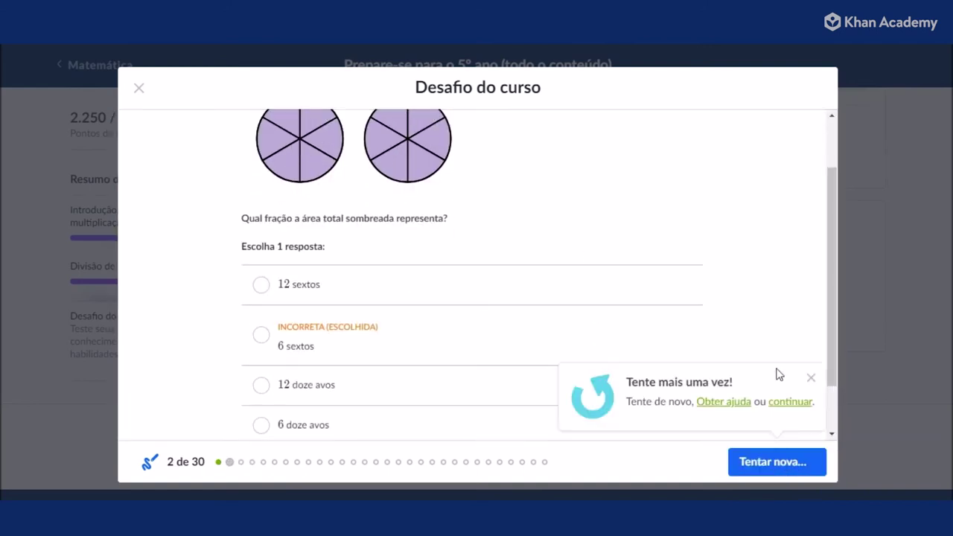
{"action": "left_click", "coordinate": [261, 285]}
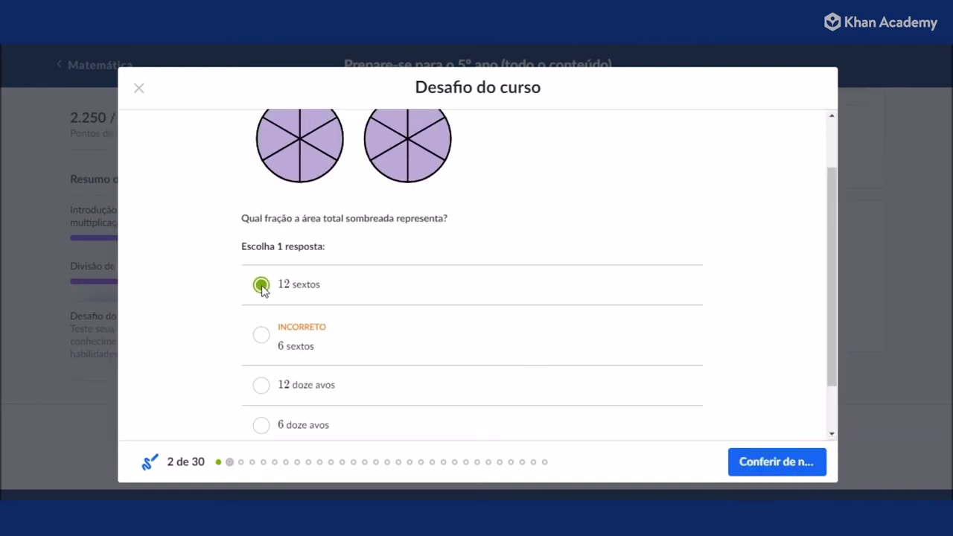
{"action": "left_click", "coordinate": [783, 466]}
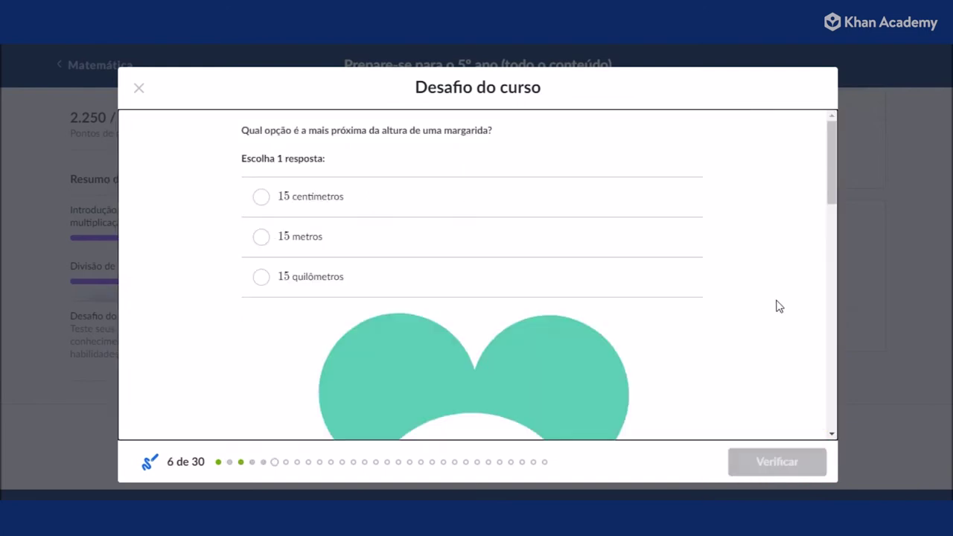
Step: Answer the question about the height of a daisy with 15 centímetros and check it
{"action": "scroll", "coordinate": [779, 306], "scroll_direction": "down", "scroll_amount": 10}
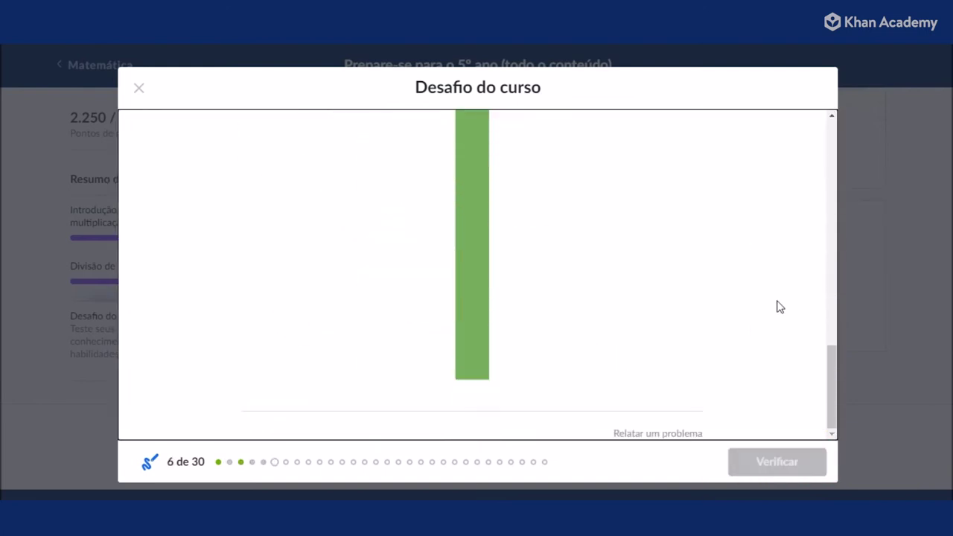
{"action": "scroll", "coordinate": [778, 306], "scroll_direction": "up", "scroll_amount": 10}
{"action": "left_click", "coordinate": [261, 206]}
{"action": "left_click", "coordinate": [777, 461]}
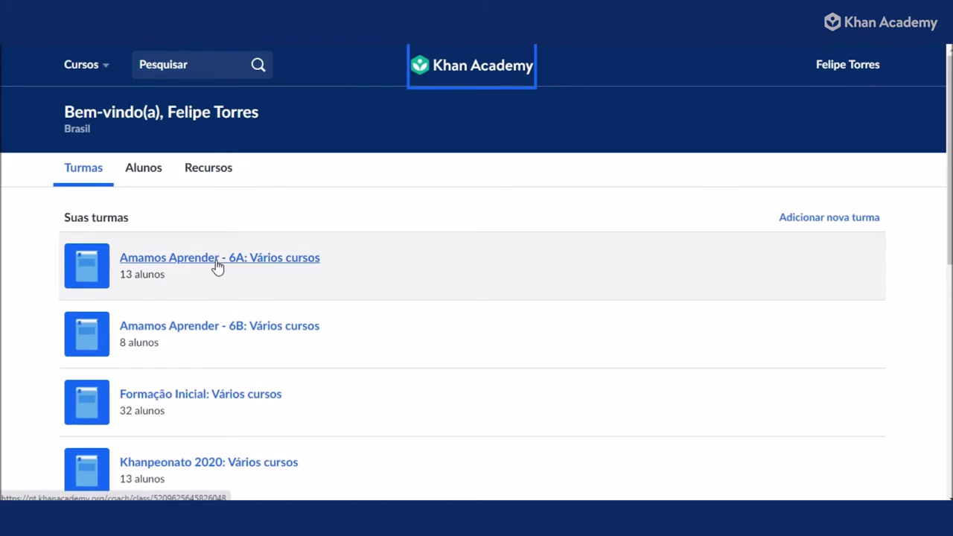
Step: Open the class Amamos Aprender - 6A and display its course mastery progress report
{"action": "left_click", "coordinate": [217, 261]}
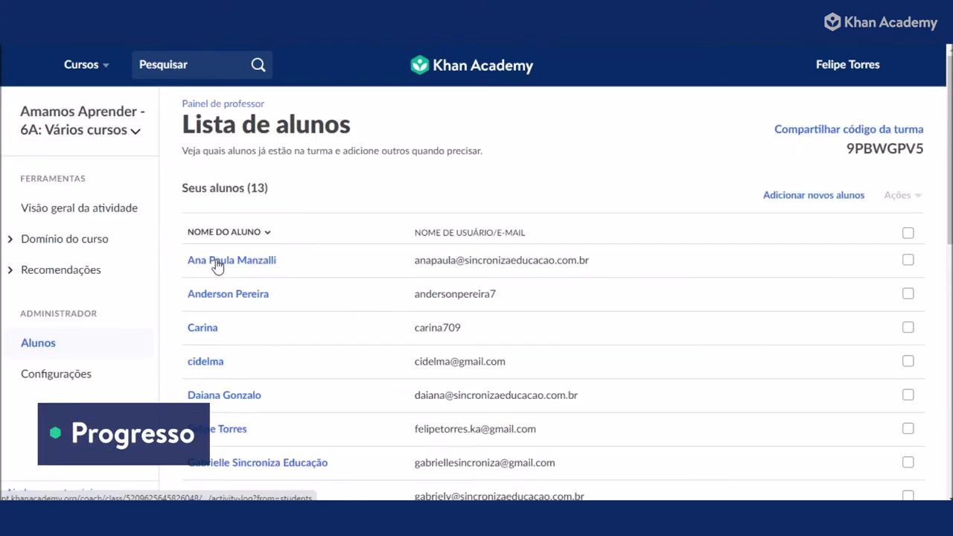
{"action": "left_click", "coordinate": [82, 241]}
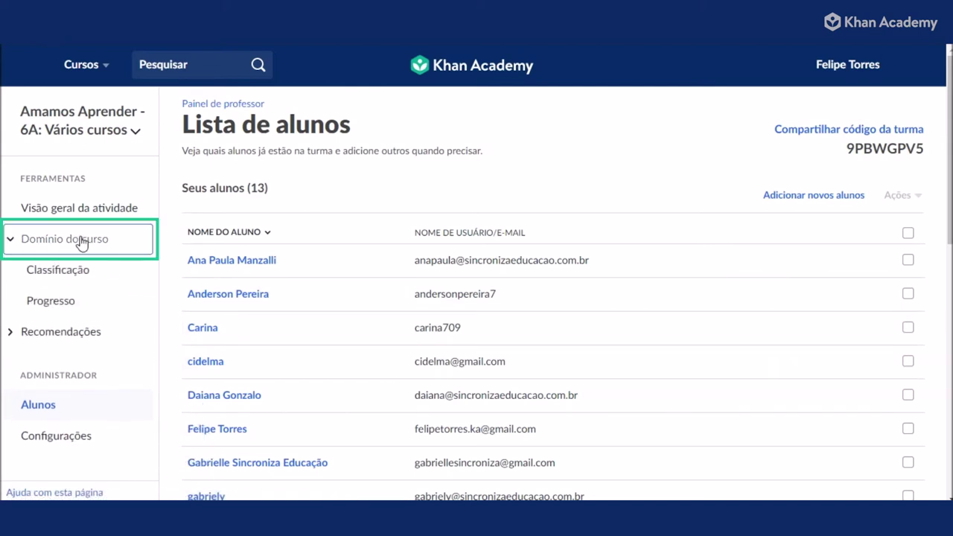
{"action": "left_click", "coordinate": [72, 302]}
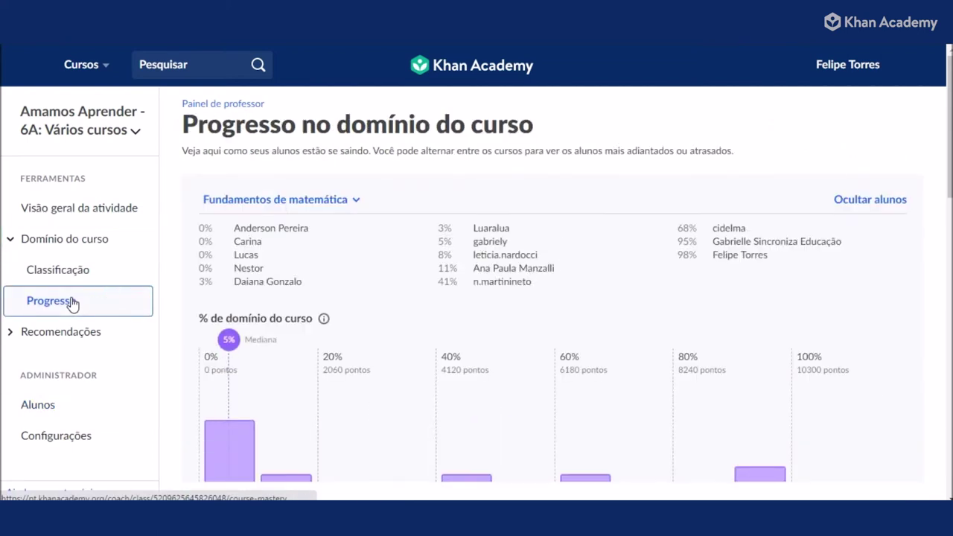
Step: Switch the progress report to the course Prepare-se para o 3º ano (todo o conteúdo)
{"action": "left_click", "coordinate": [354, 201]}
{"action": "scroll", "coordinate": [341, 275], "scroll_direction": "down", "scroll_amount": 2}
{"action": "scroll", "coordinate": [340, 284], "scroll_direction": "down", "scroll_amount": 10}
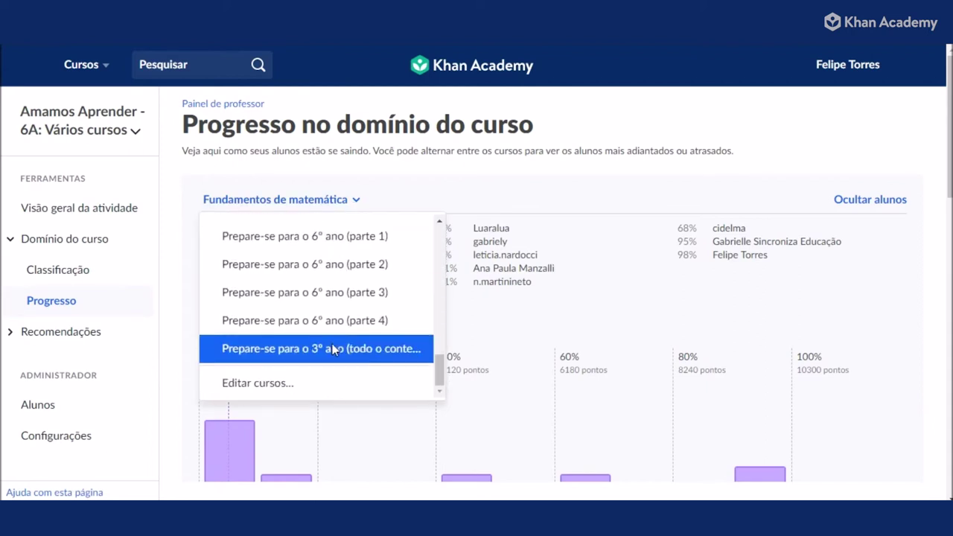
{"action": "left_click", "coordinate": [335, 349]}
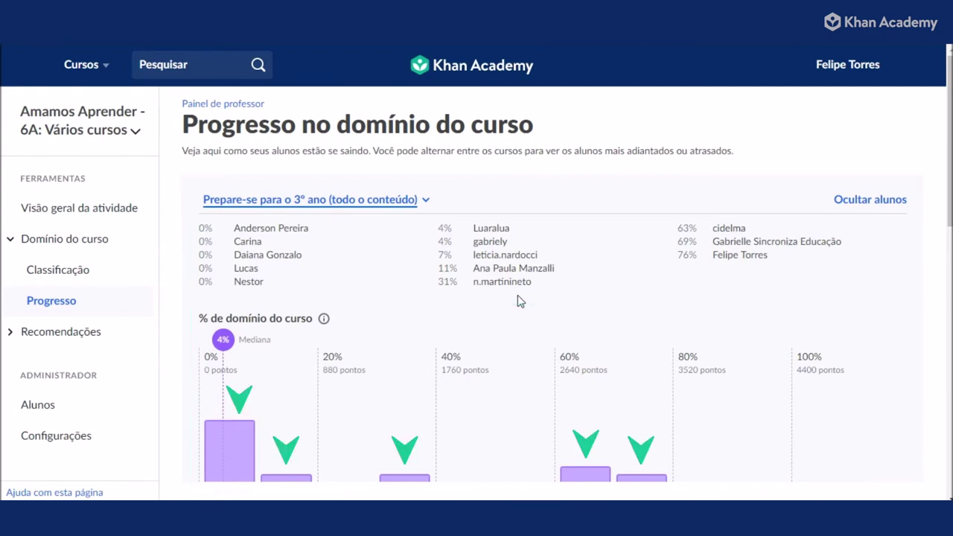
Step: Inspect the lowest bar of the course mastery chart to identify the students in that range
{"action": "scroll", "coordinate": [516, 298], "scroll_direction": "down", "scroll_amount": 1}
{"action": "left_click", "coordinate": [219, 382]}
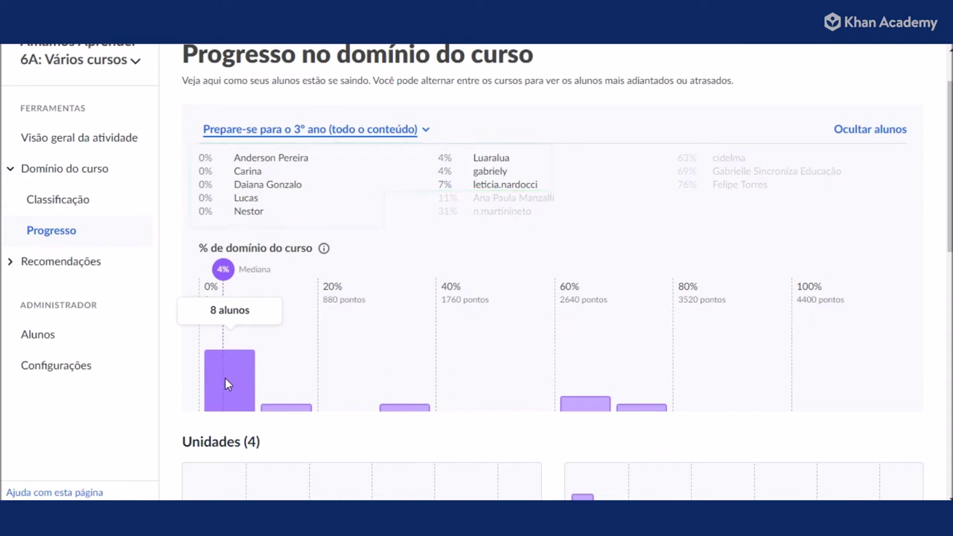
{"action": "left_click", "coordinate": [225, 383]}
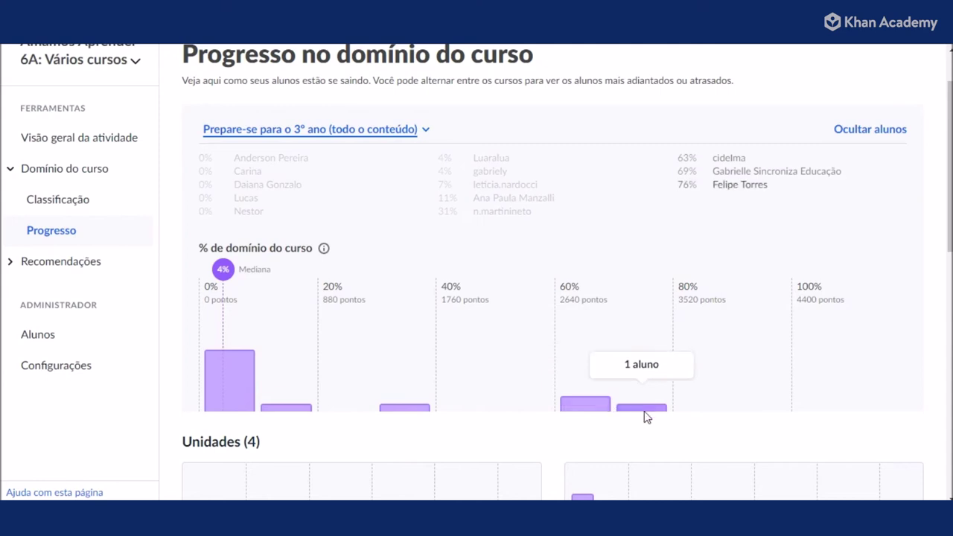
Step: Examine the mastery charts of the course's individual units, then return to the overall class progress
{"action": "scroll", "coordinate": [623, 355], "scroll_direction": "down", "scroll_amount": 3}
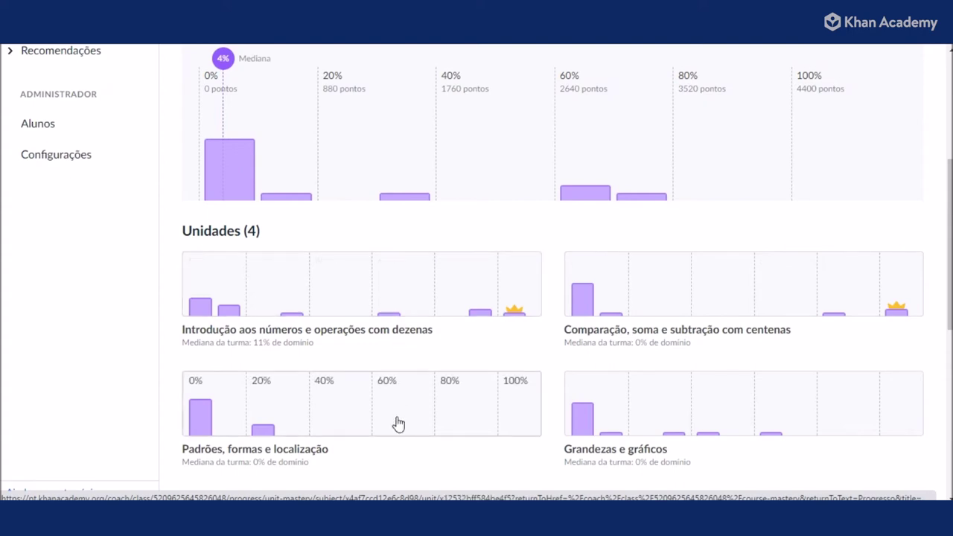
{"action": "scroll", "coordinate": [591, 407], "scroll_direction": "down", "scroll_amount": 2}
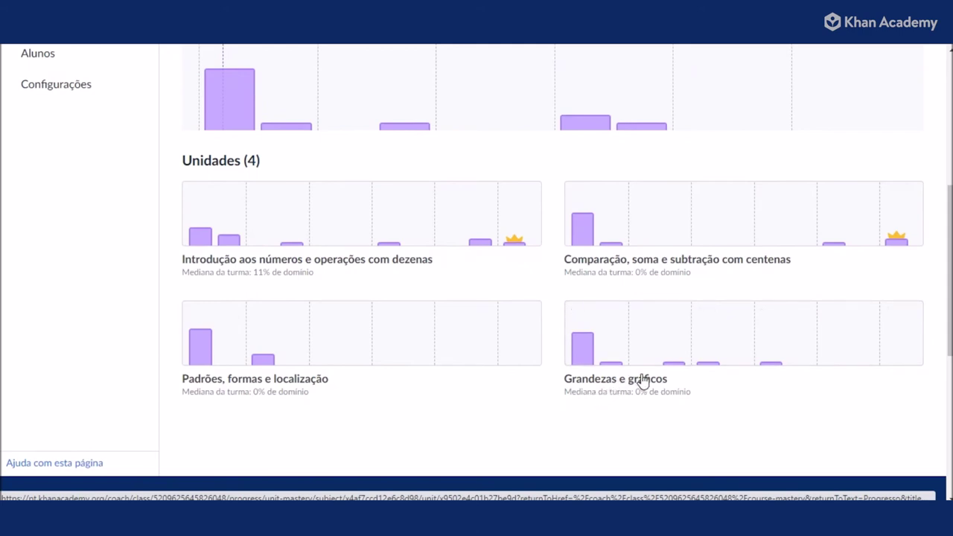
{"action": "scroll", "coordinate": [640, 380], "scroll_direction": "up", "scroll_amount": 4}
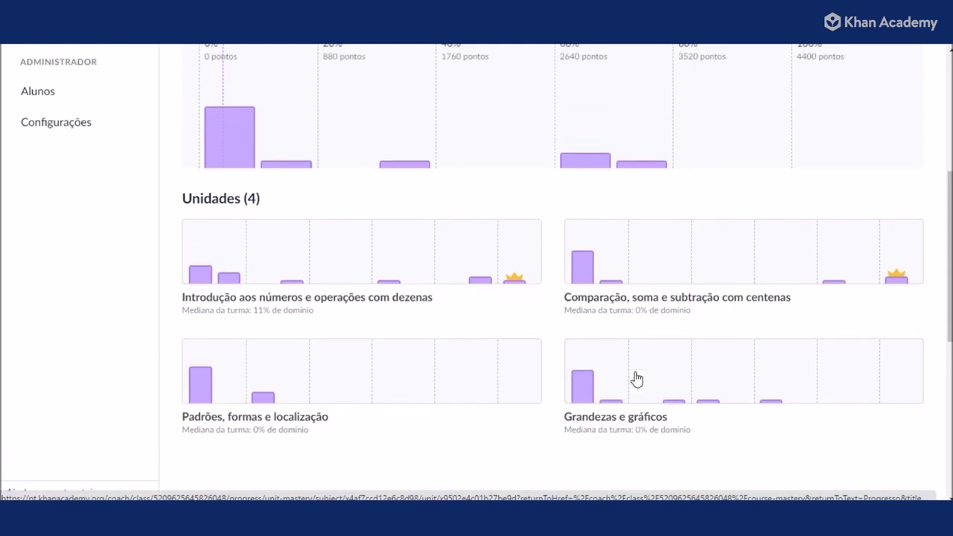
{"action": "scroll", "coordinate": [618, 381], "scroll_direction": "up", "scroll_amount": 2}
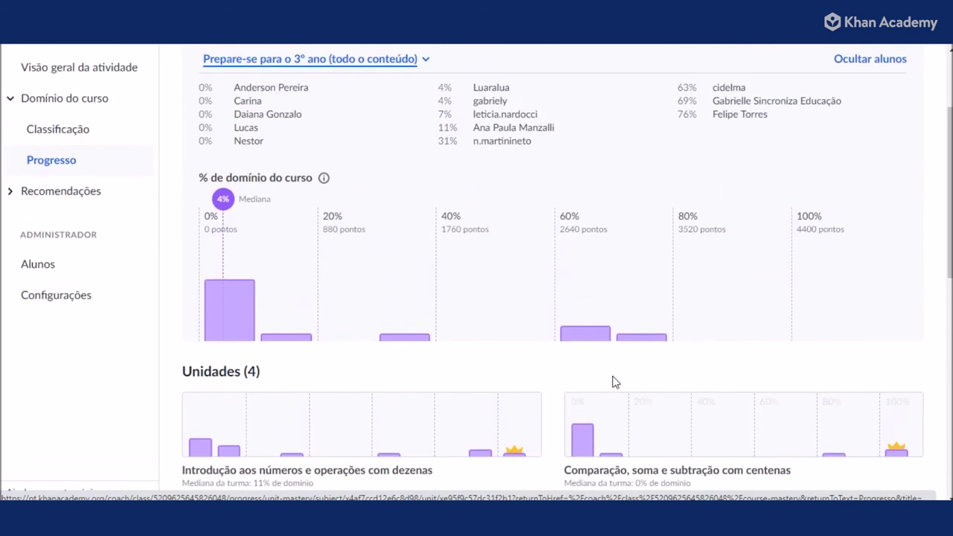
{"action": "scroll", "coordinate": [611, 384], "scroll_direction": "up", "scroll_amount": 2}
{"action": "scroll", "coordinate": [592, 383], "scroll_direction": "up", "scroll_amount": 2}
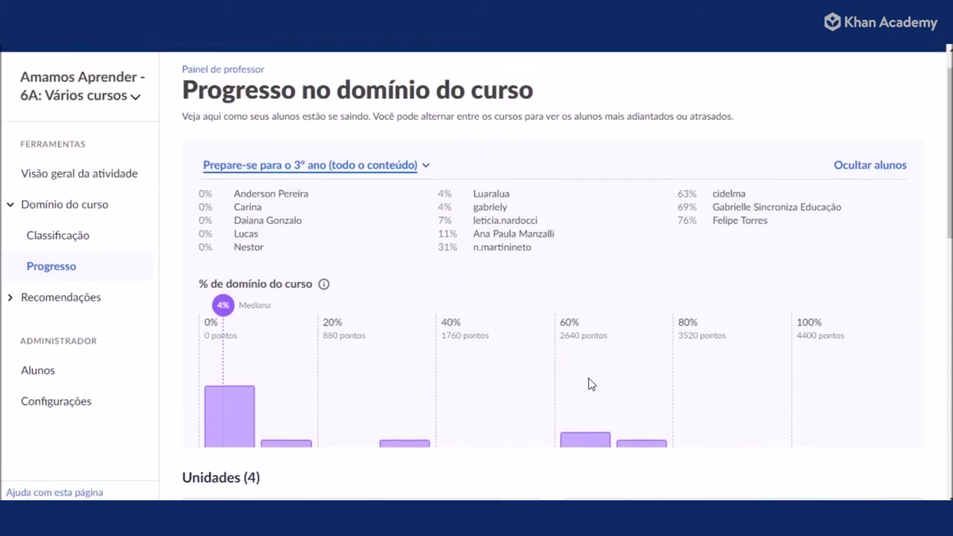
Step: Open the class's recommendation scores and check the available date range options
{"action": "left_click", "coordinate": [66, 332]}
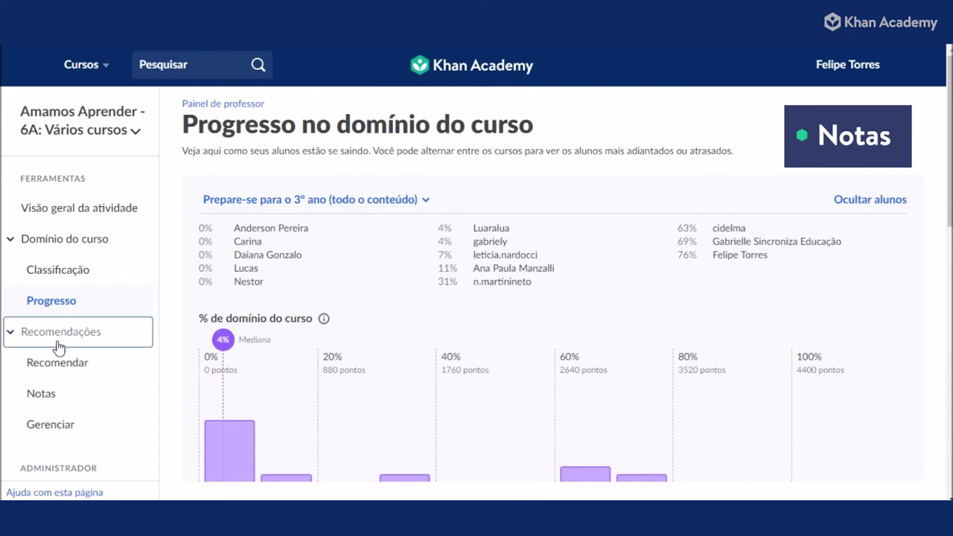
{"action": "left_click", "coordinate": [43, 395]}
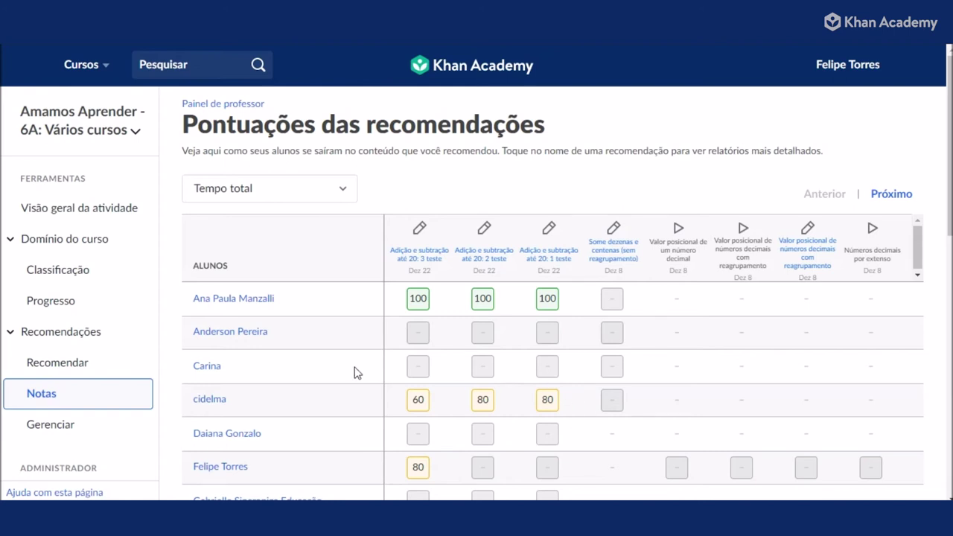
{"action": "left_click", "coordinate": [345, 189]}
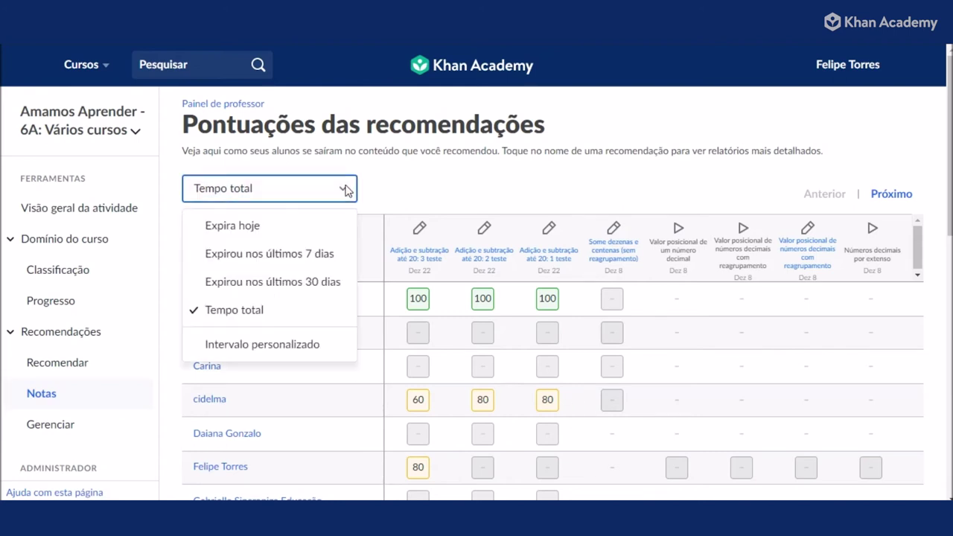
{"action": "left_click", "coordinate": [345, 188]}
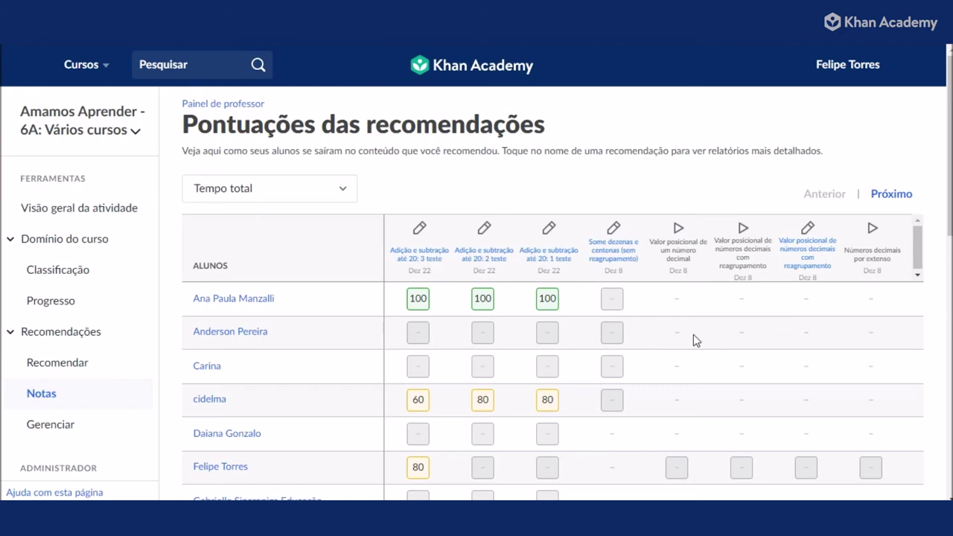
Step: Review the first three questions of the 80-point result in Adição e subtração até 20: 1 teste, revealing the correct answer for P3
{"action": "scroll", "coordinate": [693, 334], "scroll_direction": "down", "scroll_amount": 1}
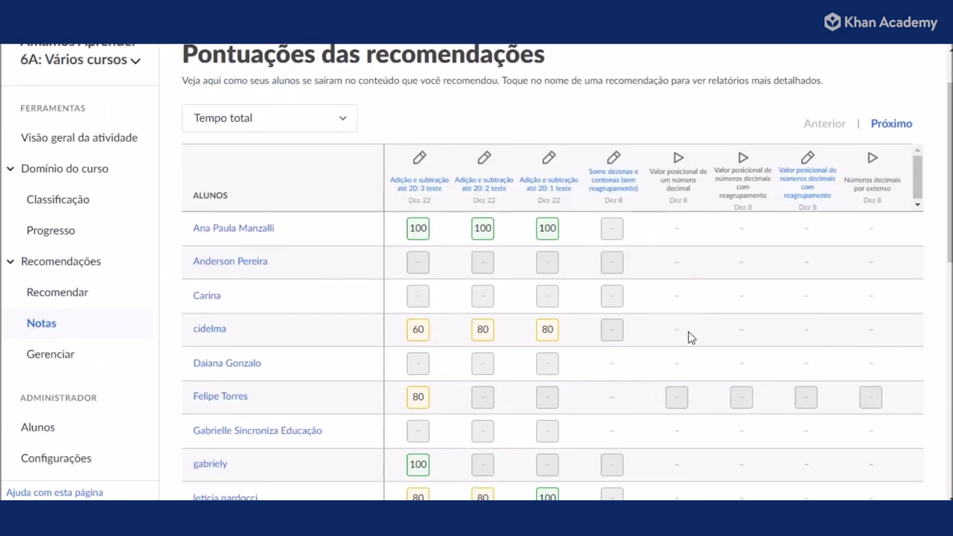
{"action": "left_click", "coordinate": [548, 332]}
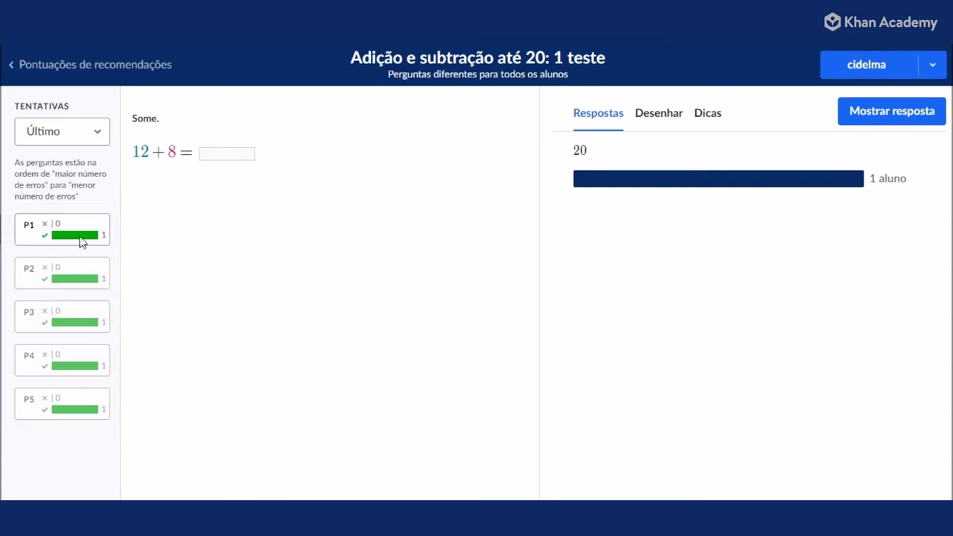
{"action": "left_click", "coordinate": [77, 275]}
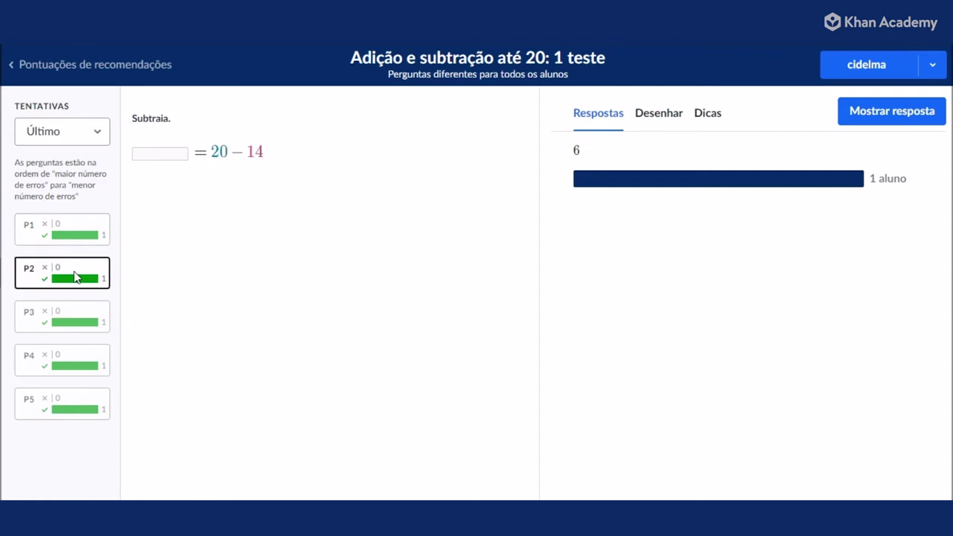
{"action": "left_click", "coordinate": [78, 318]}
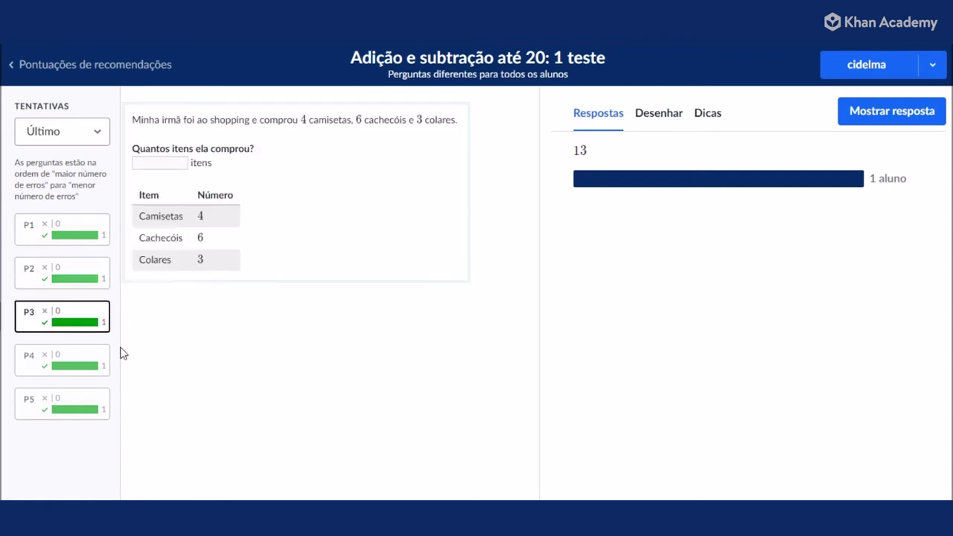
{"action": "left_click", "coordinate": [893, 117]}
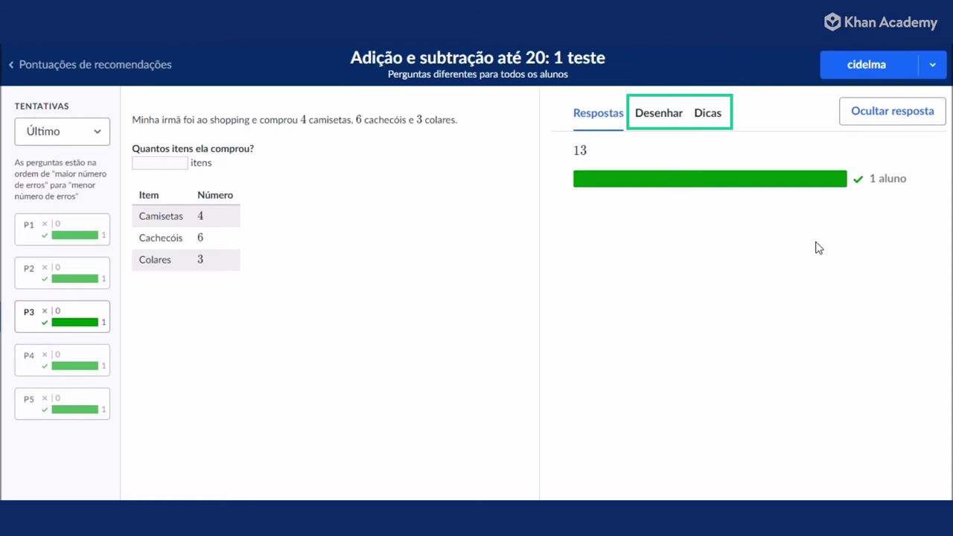
Step: Return to the recommendation scores and open the first listed student's recommendations report
{"action": "left_click", "coordinate": [109, 72]}
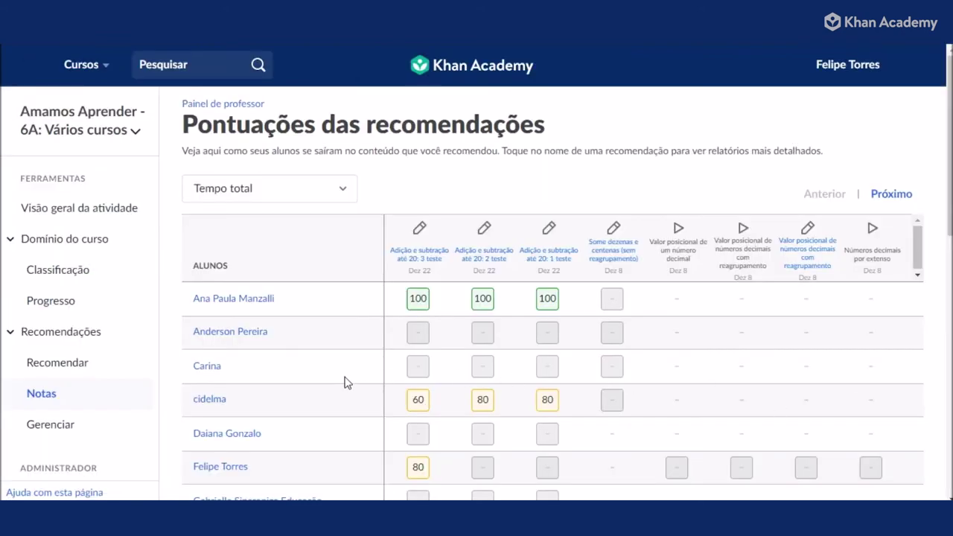
{"action": "left_click", "coordinate": [259, 299]}
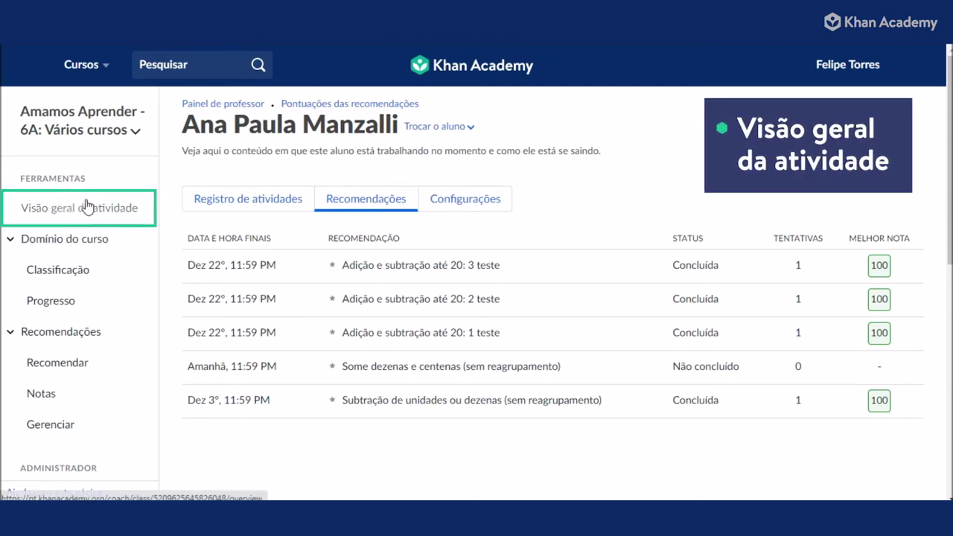
Step: Show the class activity overview by skills for the course Prepare-se para o 3º ano (todo o conteúdo)
{"action": "left_click", "coordinate": [74, 211]}
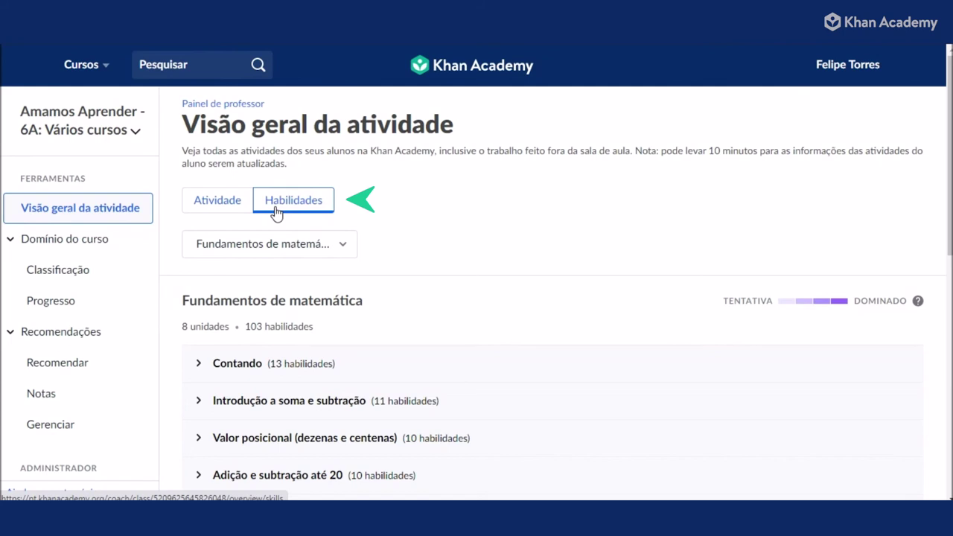
{"action": "left_click", "coordinate": [347, 251]}
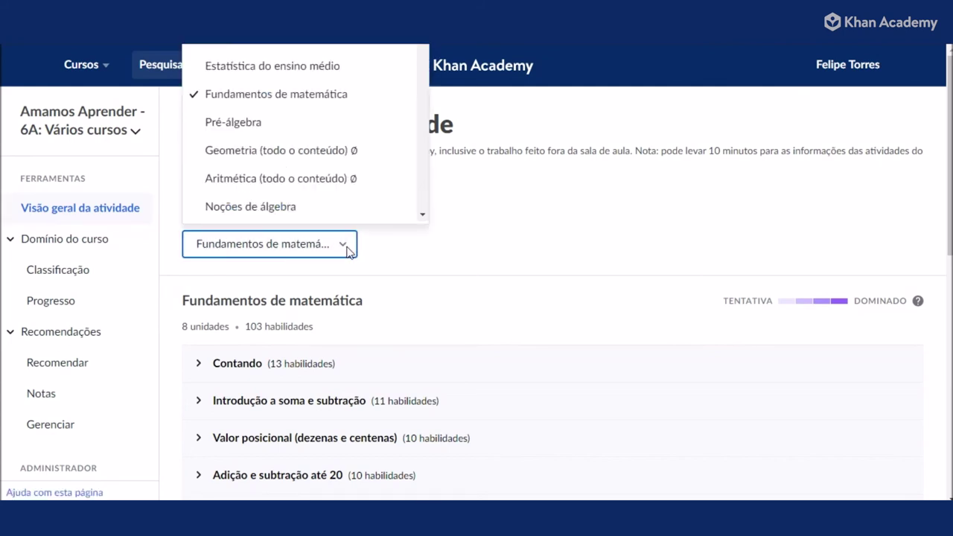
{"action": "scroll", "coordinate": [316, 195], "scroll_direction": "down", "scroll_amount": 10}
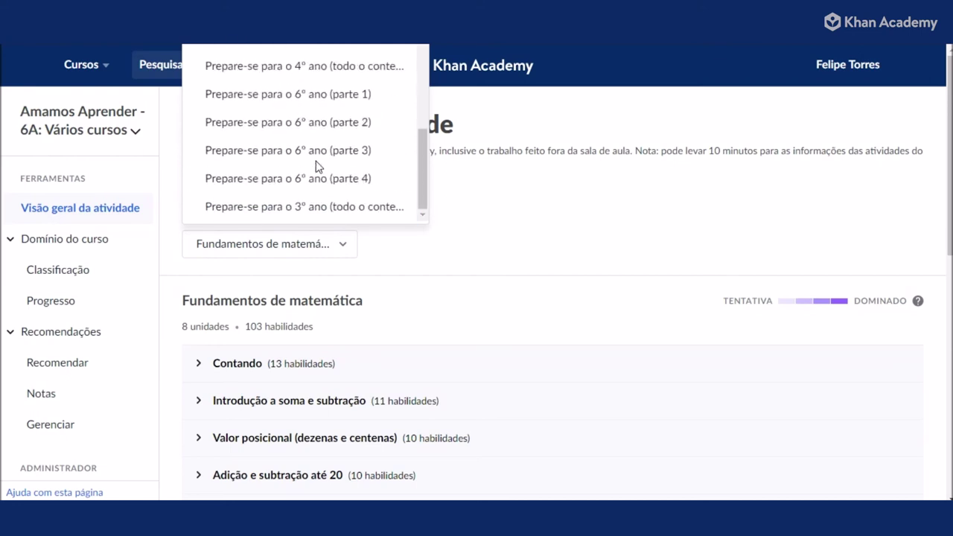
{"action": "left_click", "coordinate": [315, 213]}
{"action": "scroll", "coordinate": [288, 388], "scroll_direction": "down", "scroll_amount": 1}
{"action": "scroll", "coordinate": [287, 389], "scroll_direction": "down", "scroll_amount": 1}
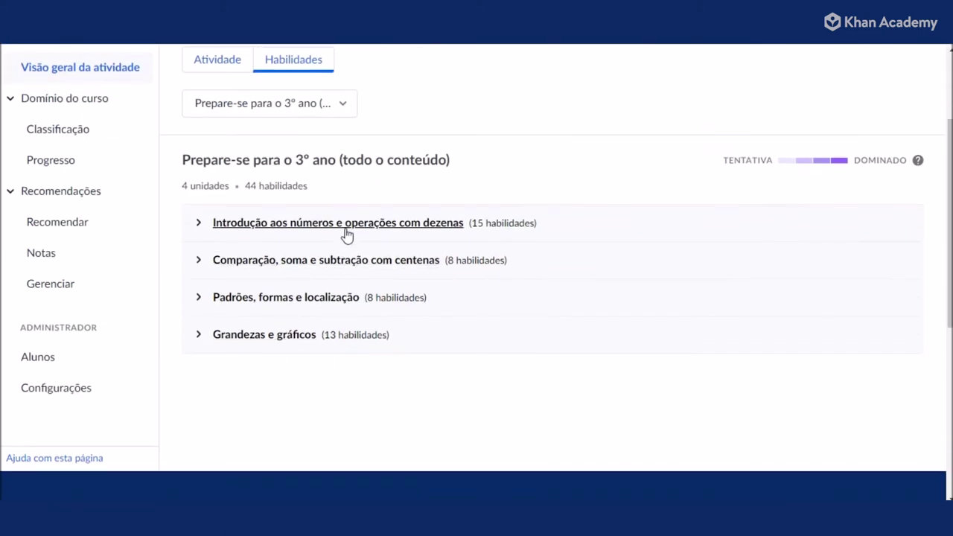
Step: Expand Introdução aos números e operações com dezenas and examine the mastery levels and their definitions for the skill Números de 10 a 19
{"action": "left_click", "coordinate": [308, 223]}
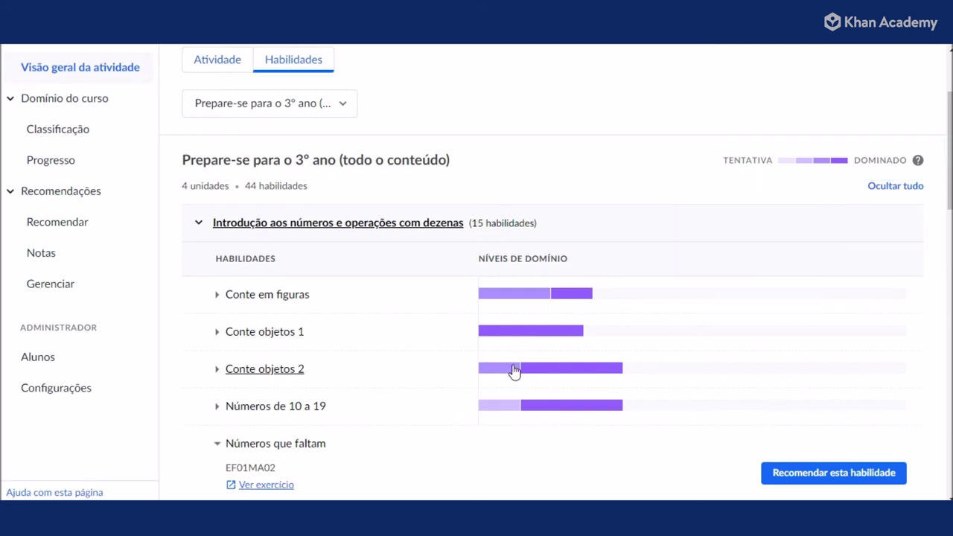
{"action": "left_click", "coordinate": [497, 407]}
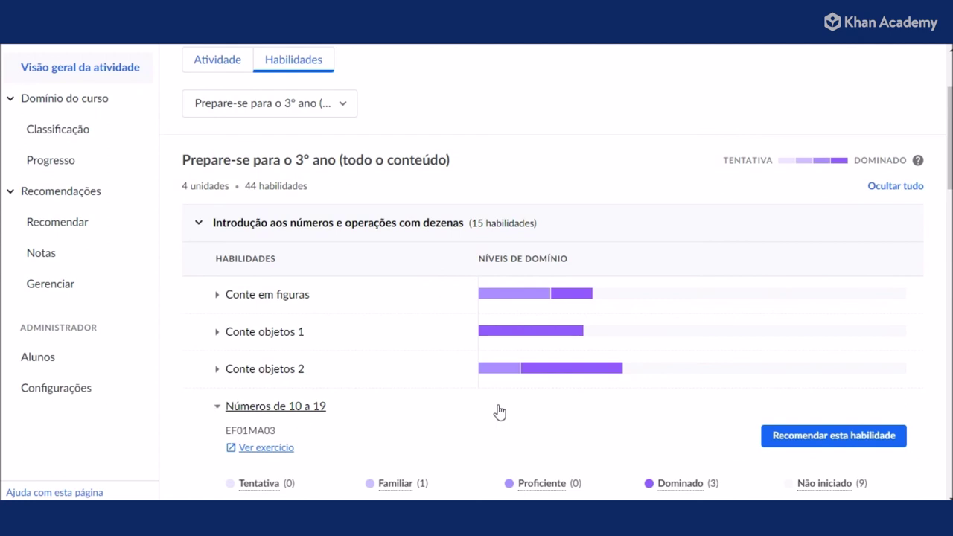
{"action": "scroll", "coordinate": [488, 408], "scroll_direction": "down", "scroll_amount": 4}
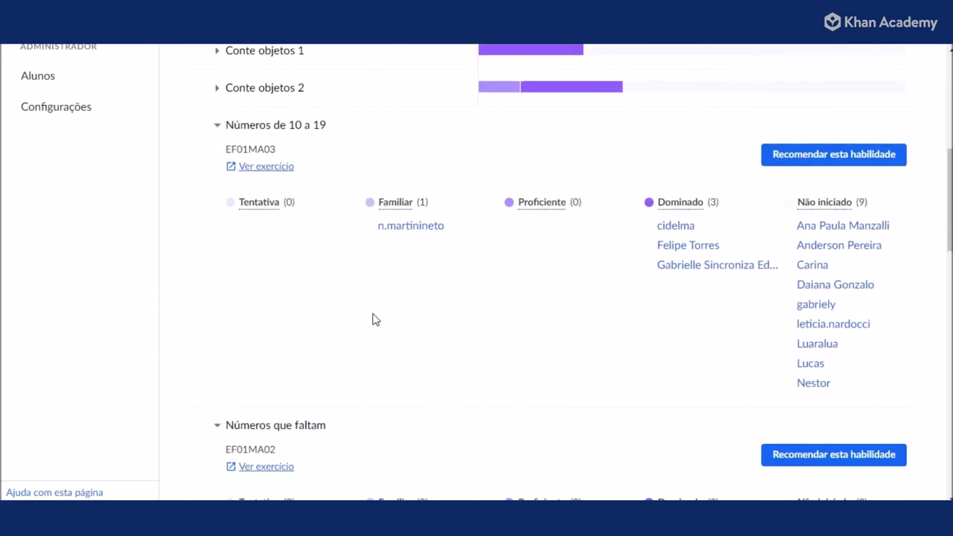
{"action": "mouse_move", "coordinate": [397, 206]}
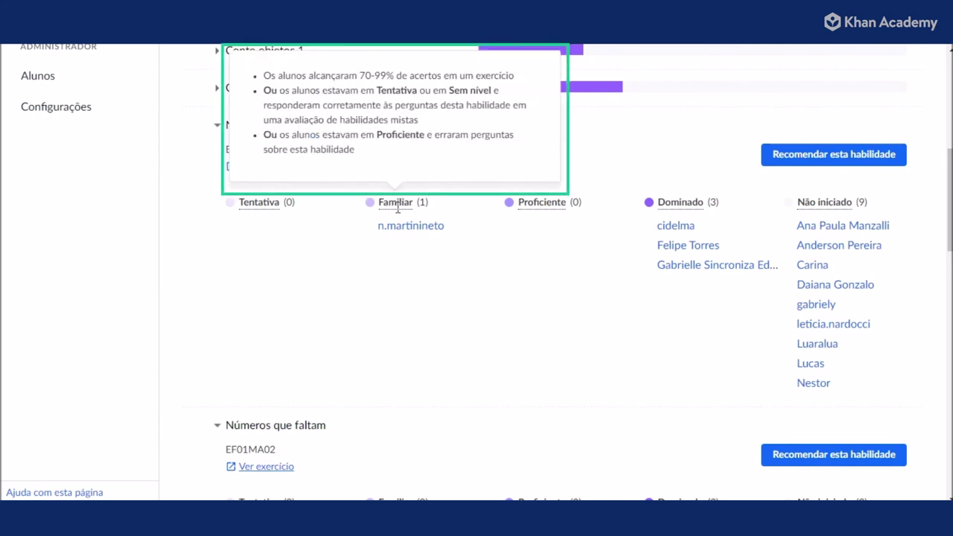
{"action": "mouse_move", "coordinate": [681, 203]}
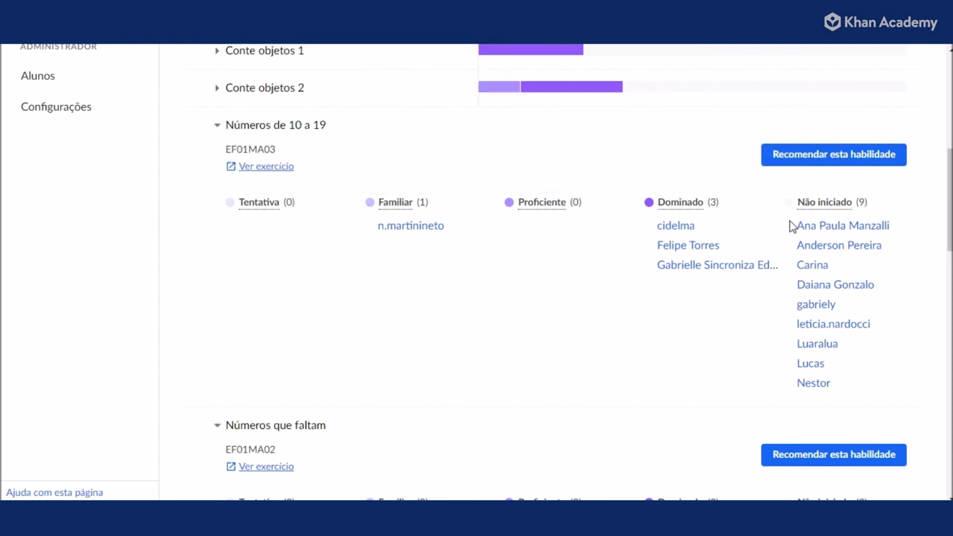
{"action": "mouse_move", "coordinate": [823, 201]}
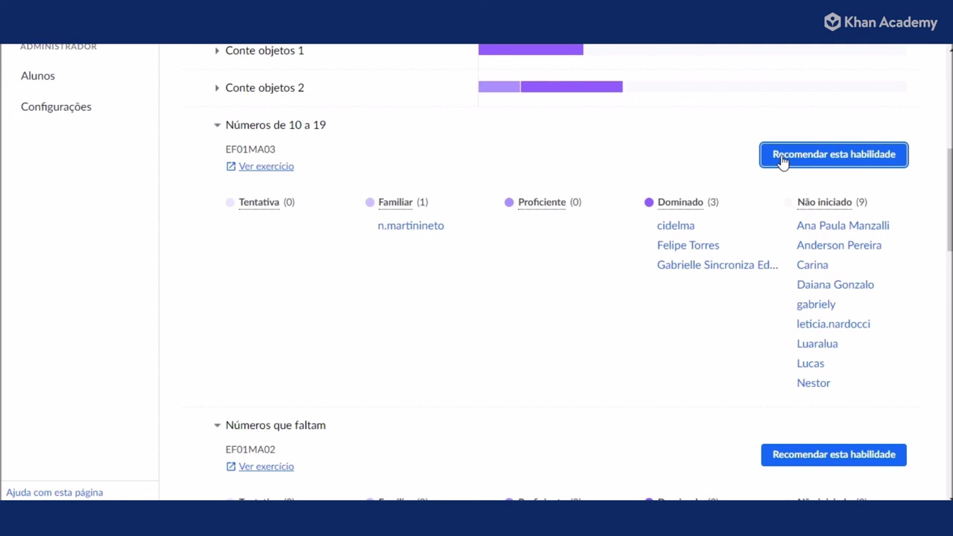
Step: Start a recommendation of the skill Números de 10 a 19 and limit its recipients to the first two listed students
{"action": "left_click", "coordinate": [781, 159]}
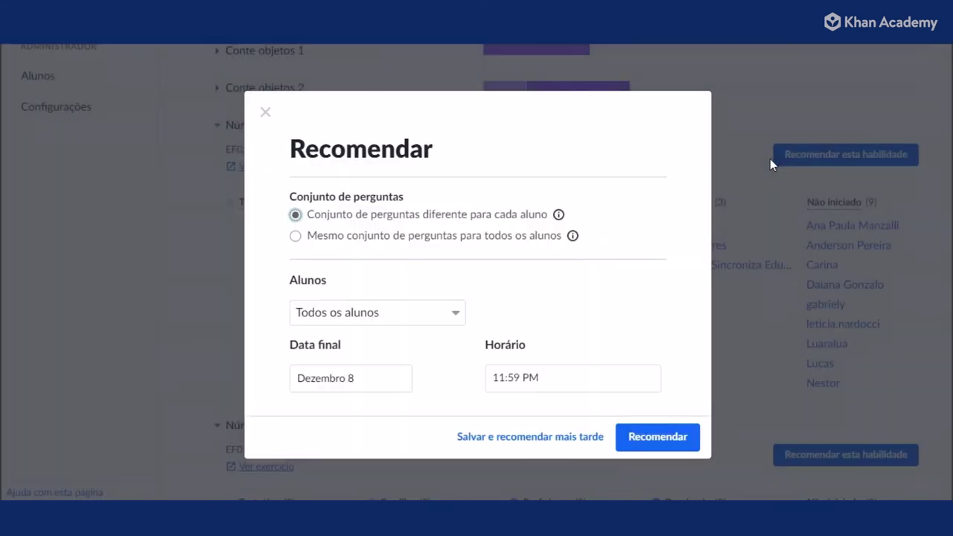
{"action": "left_click", "coordinate": [396, 321]}
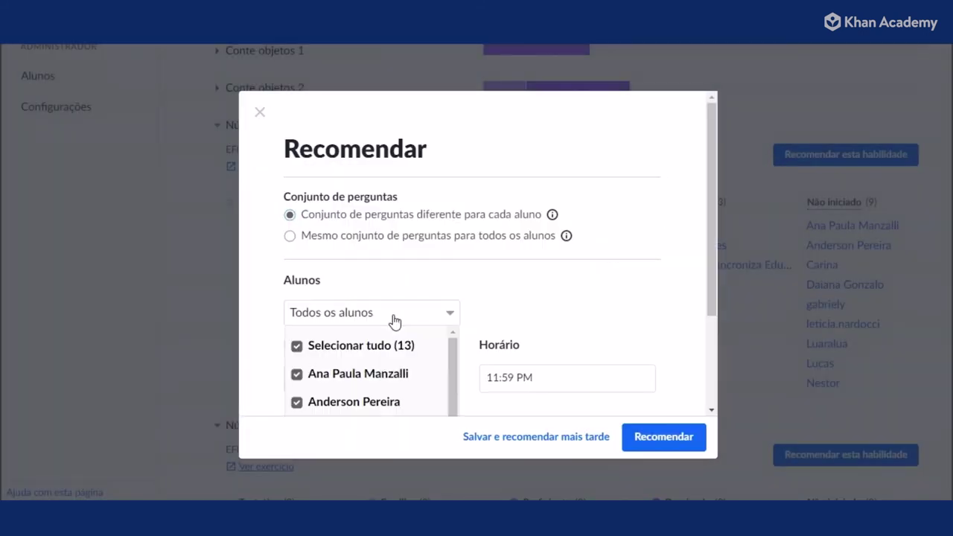
{"action": "left_click", "coordinate": [389, 346]}
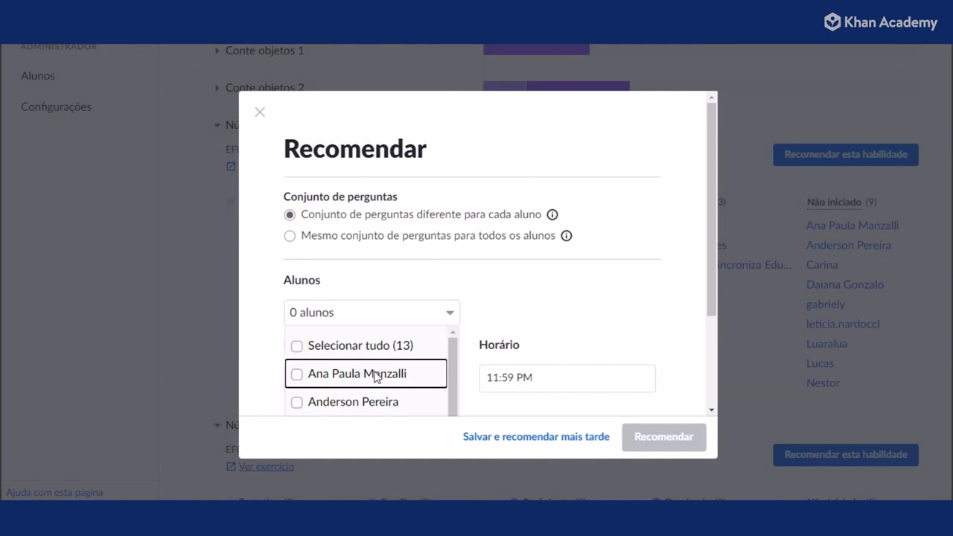
{"action": "left_click", "coordinate": [376, 375]}
{"action": "scroll", "coordinate": [374, 372], "scroll_direction": "down", "scroll_amount": 1}
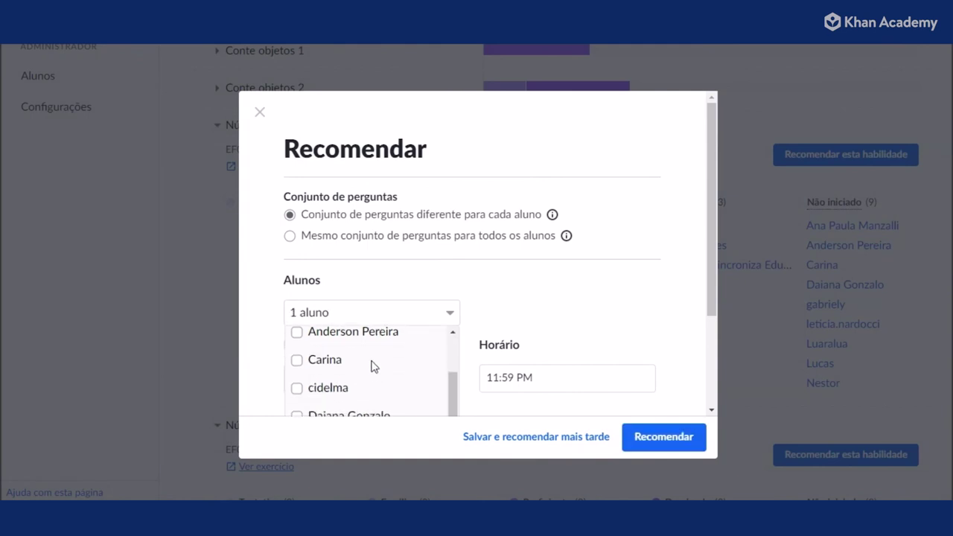
{"action": "left_click", "coordinate": [374, 333]}
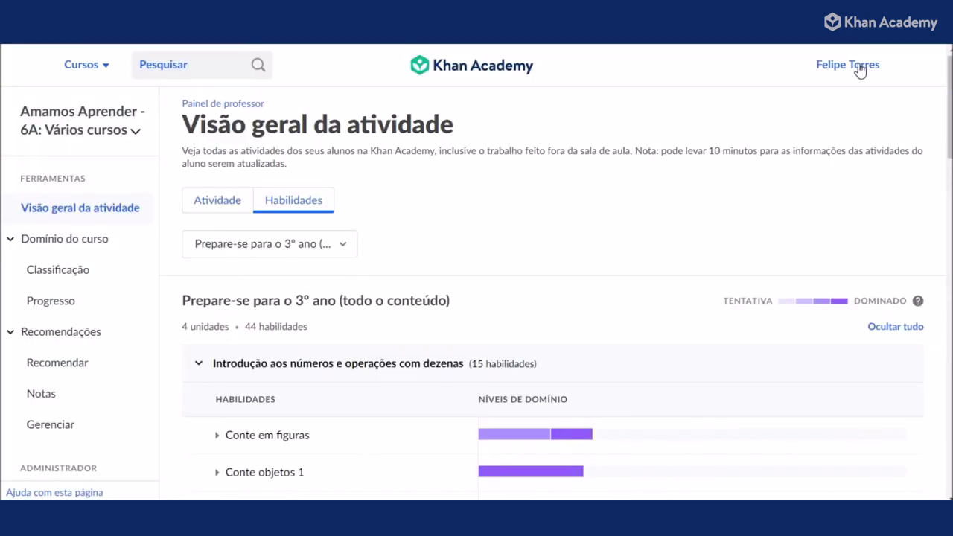
Step: Open the student home page and look through the active course mastery goals for Amamos Aprender - 6A
{"action": "left_click", "coordinate": [858, 68]}
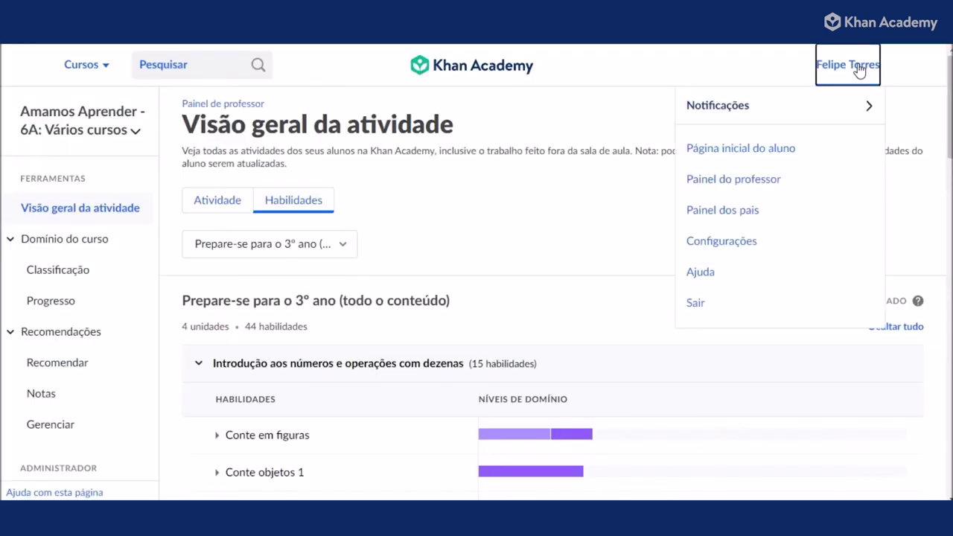
{"action": "left_click", "coordinate": [751, 149]}
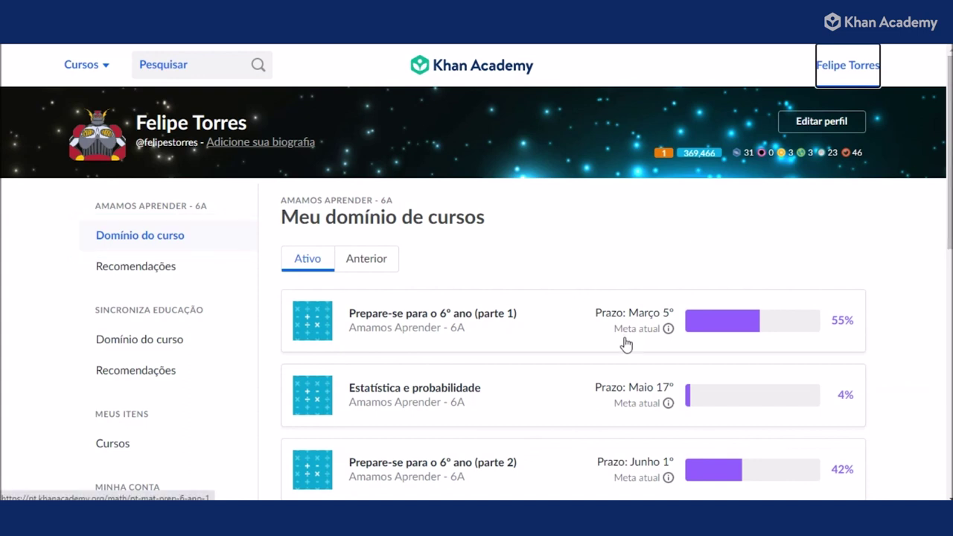
{"action": "scroll", "coordinate": [711, 339], "scroll_direction": "down", "scroll_amount": 1}
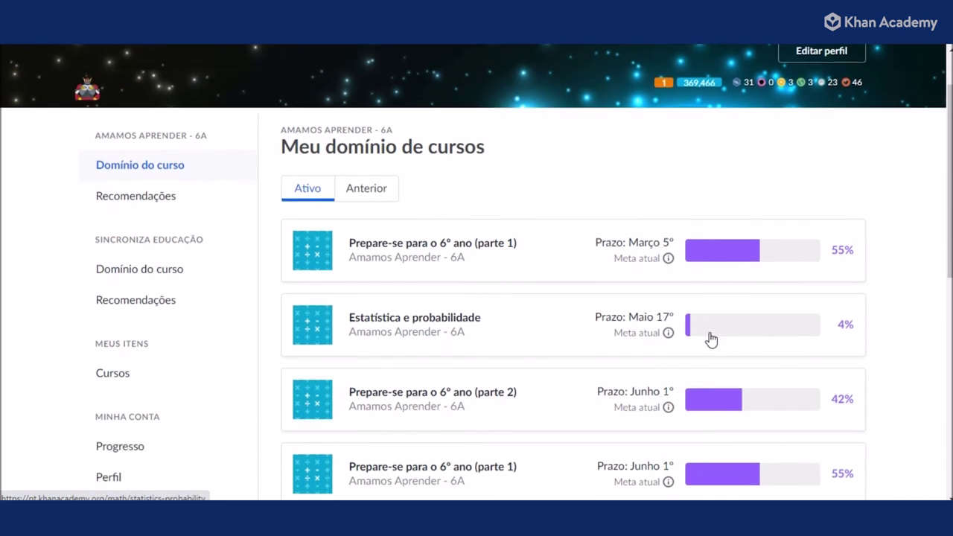
{"action": "scroll", "coordinate": [711, 339], "scroll_direction": "down", "scroll_amount": 1}
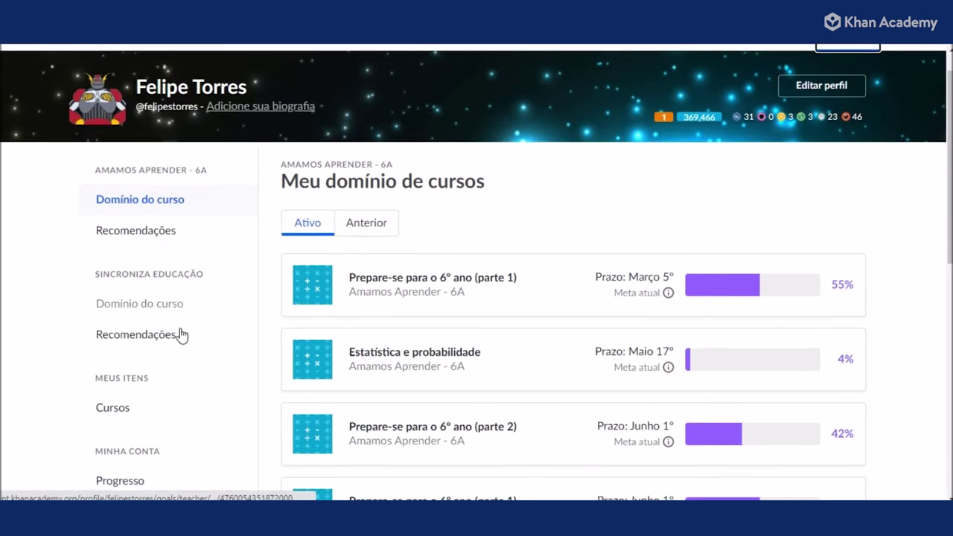
{"action": "scroll", "coordinate": [180, 334], "scroll_direction": "down", "scroll_amount": 1}
{"action": "scroll", "coordinate": [156, 339], "scroll_direction": "down", "scroll_amount": 2}
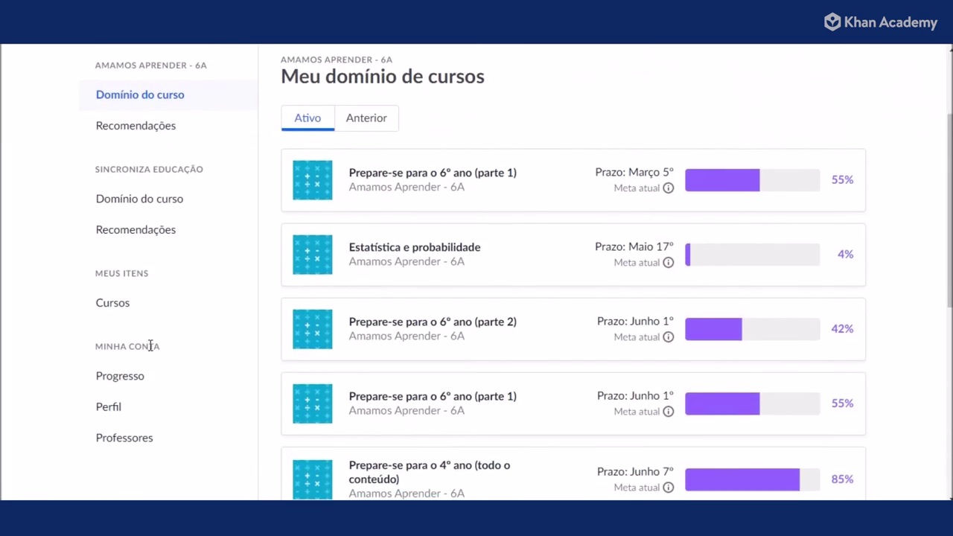
Step: Open the student account's progress report and examine its period, content and activity filters and the activity list
{"action": "left_click", "coordinate": [134, 378]}
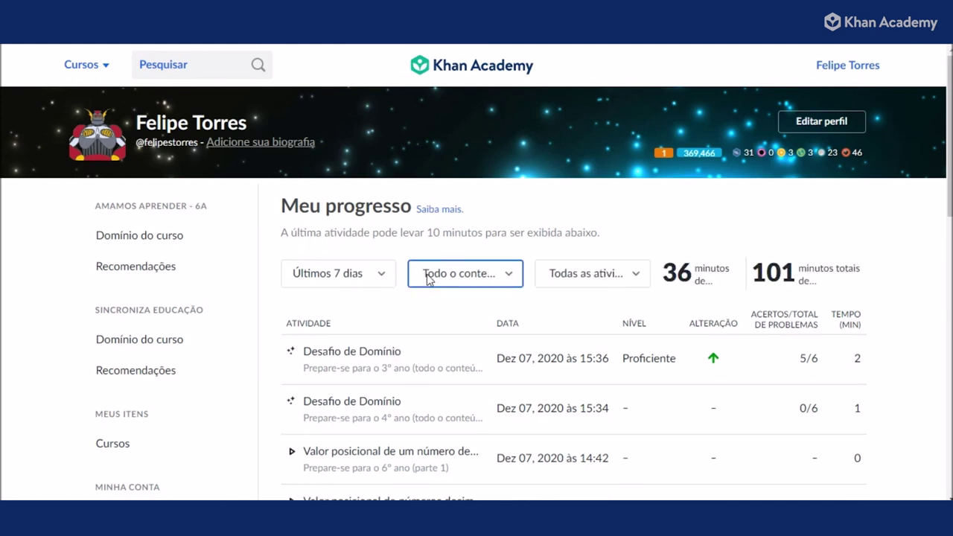
{"action": "left_click", "coordinate": [382, 274]}
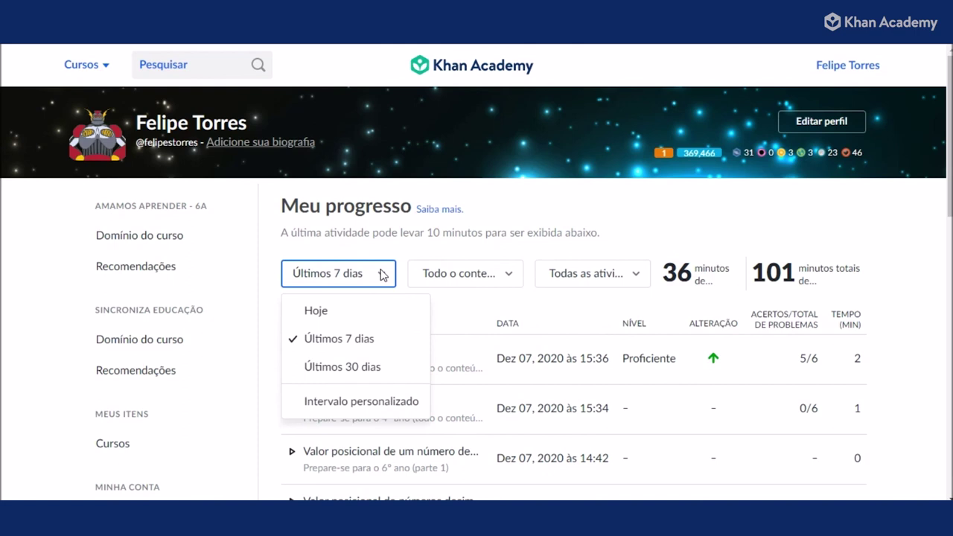
{"action": "left_click", "coordinate": [382, 274]}
{"action": "left_click", "coordinate": [506, 274]}
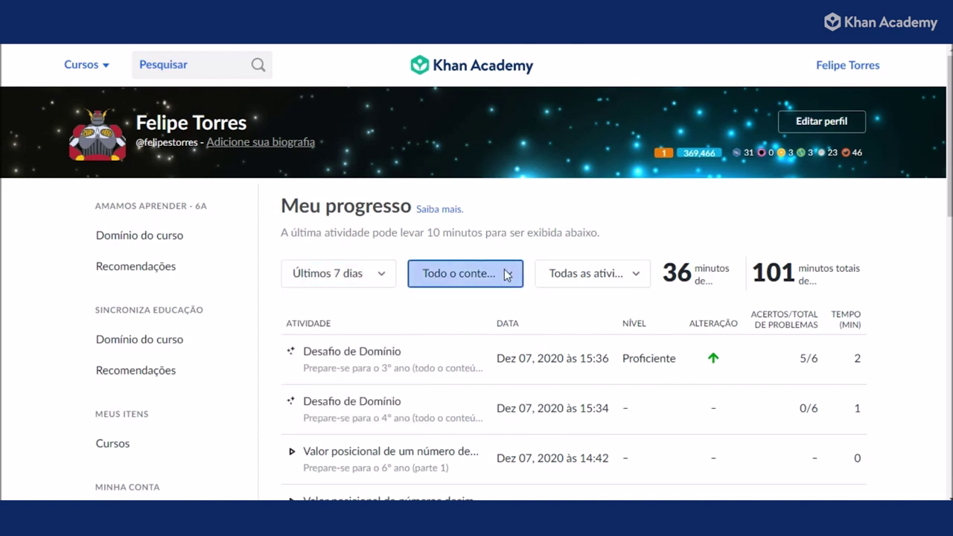
{"action": "left_click", "coordinate": [506, 273]}
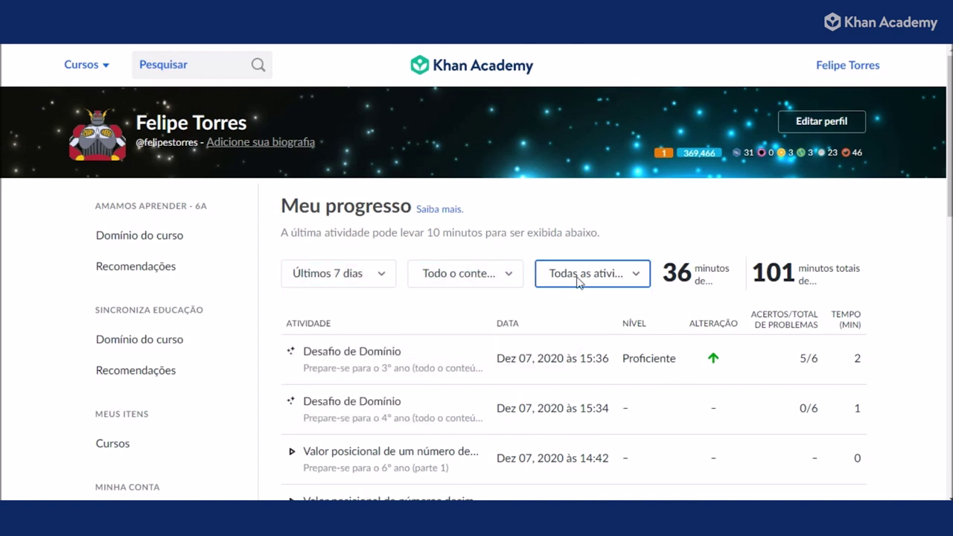
{"action": "left_click", "coordinate": [637, 274]}
{"action": "left_click", "coordinate": [642, 274]}
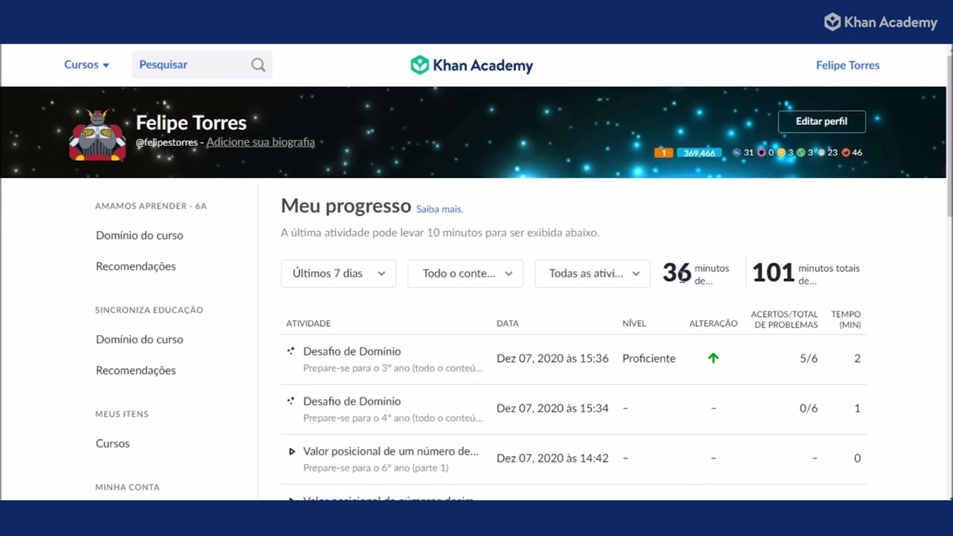
{"action": "scroll", "coordinate": [722, 361], "scroll_direction": "down", "scroll_amount": 4}
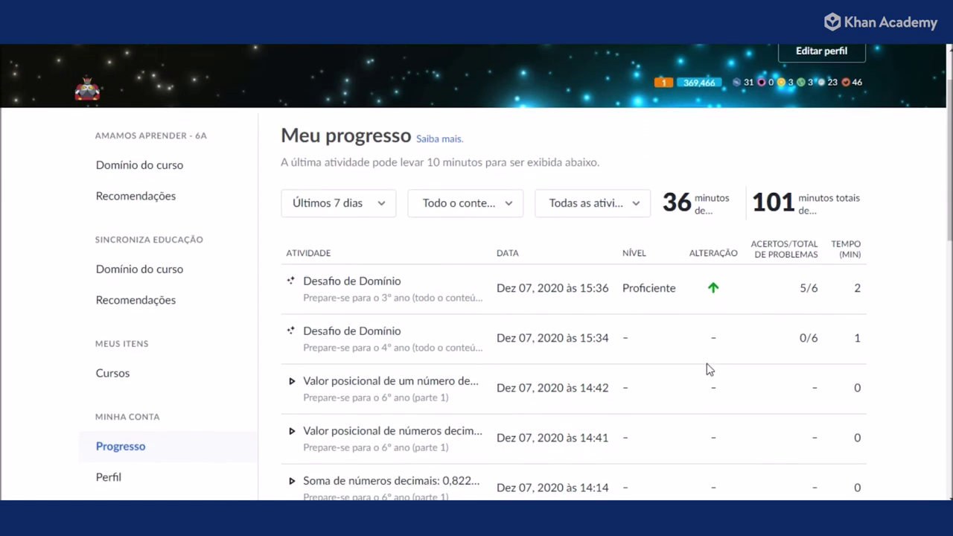
{"action": "scroll", "coordinate": [704, 365], "scroll_direction": "up", "scroll_amount": 4}
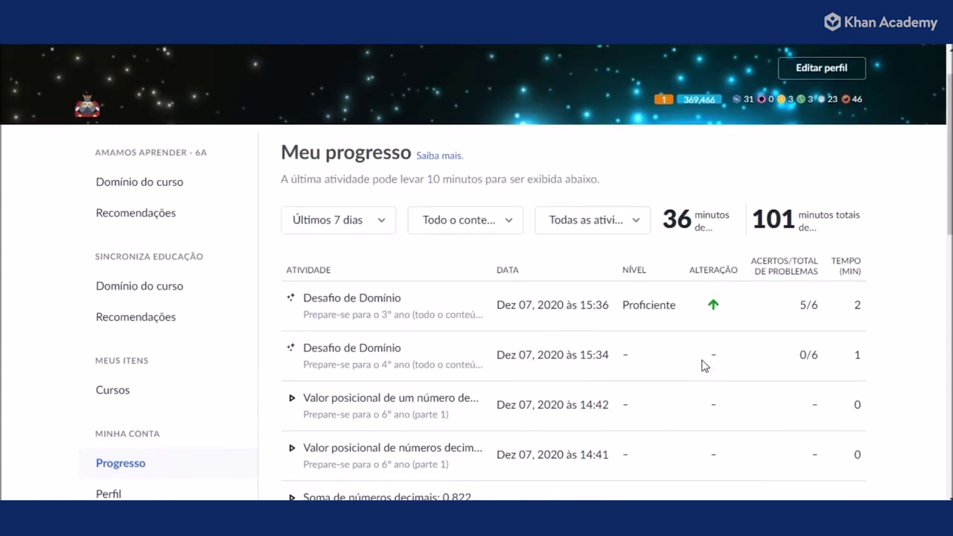